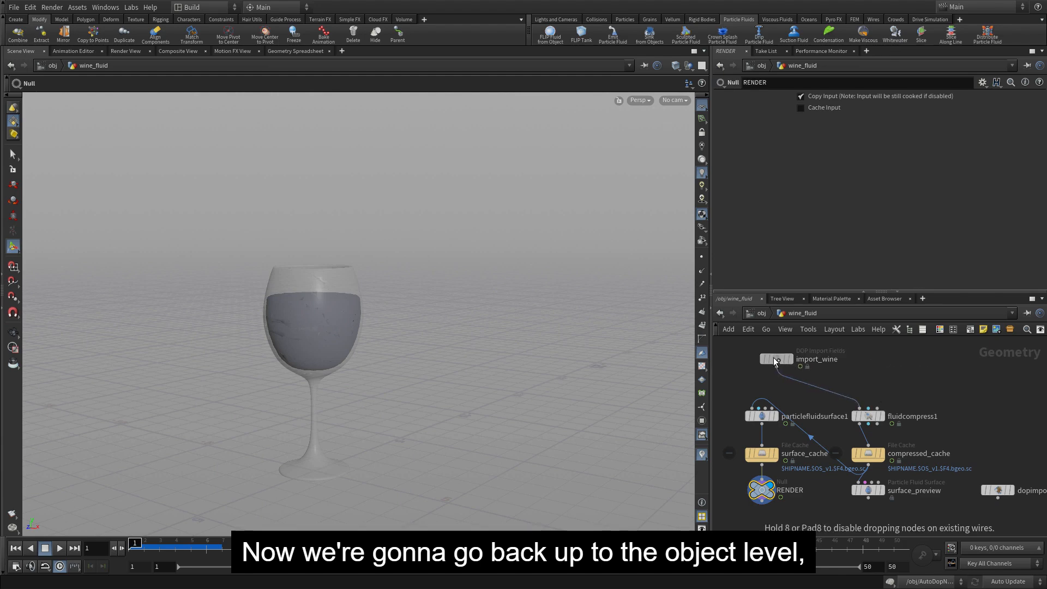
Place compressed_cache between import_wine and particlefluidsurface1, and remove the fluidcompress1 node from the chain
drag(871, 489, 757, 405)
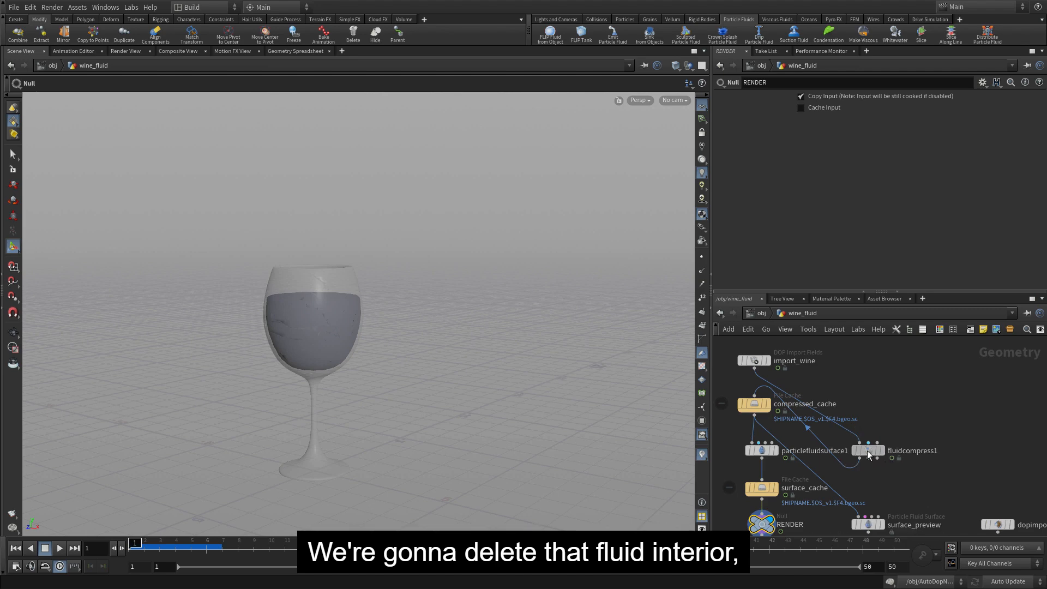
drag(870, 454, 902, 404)
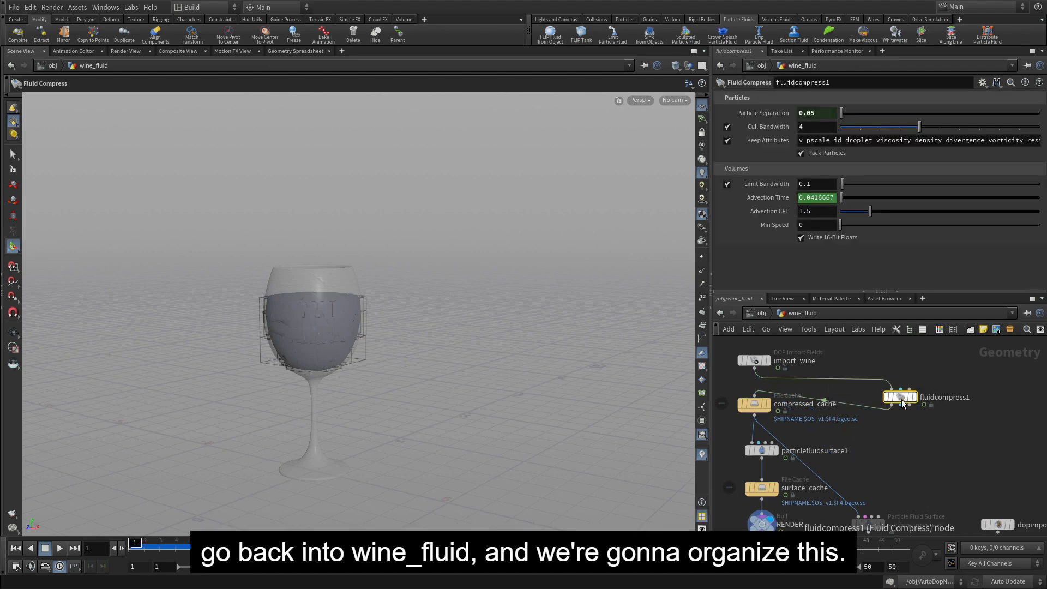
key(Delete)
Delete the surface_cache, RENDER, surface_preview and dopimport1 nodes from the wine_fluid network
middle_drag(907, 453, 907, 401)
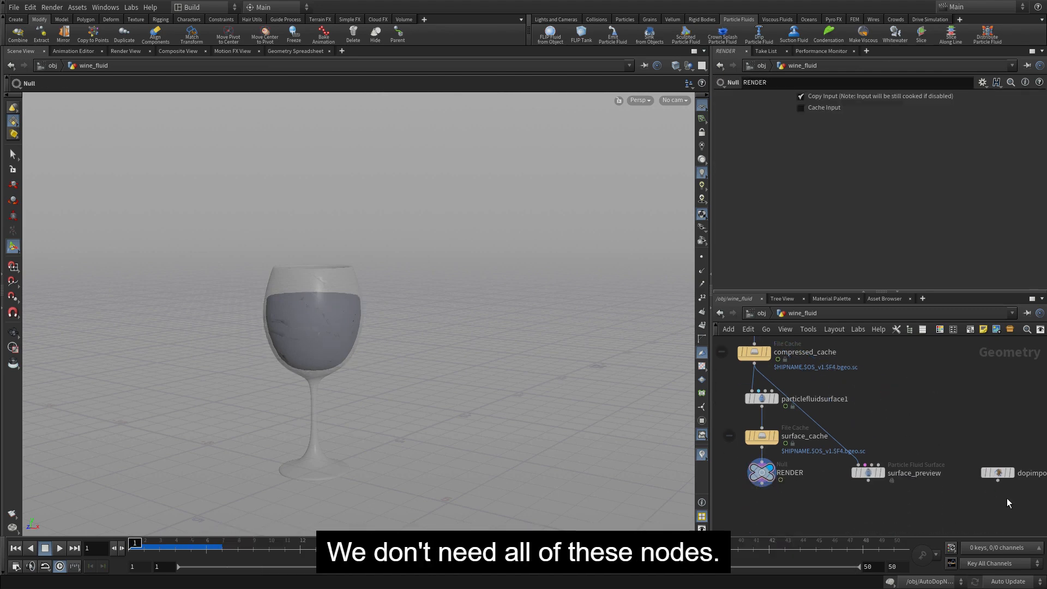
drag(1007, 498, 747, 430)
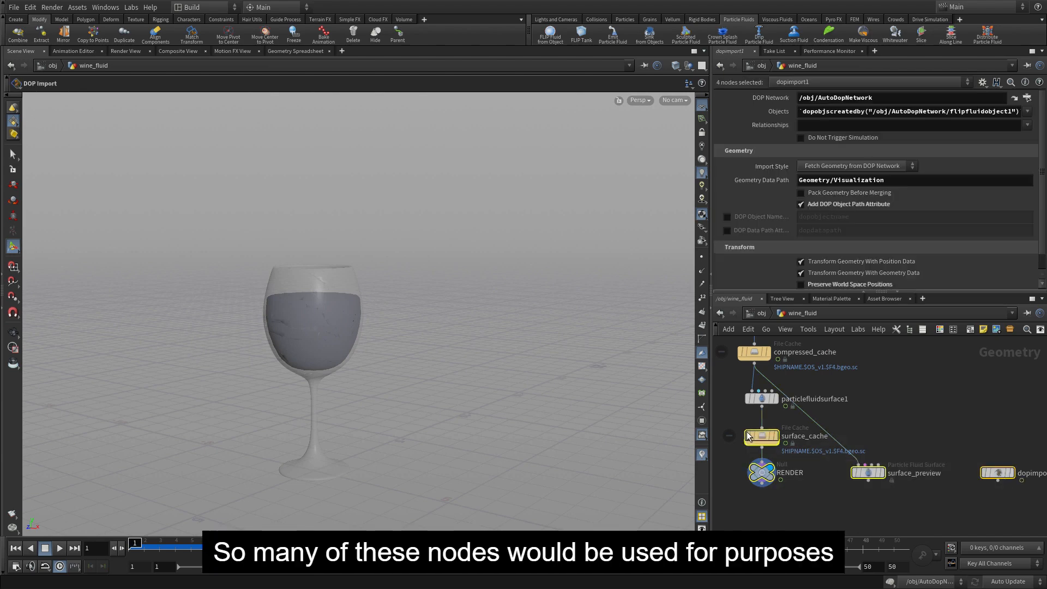
key(Delete)
middle_drag(816, 443, 901, 510)
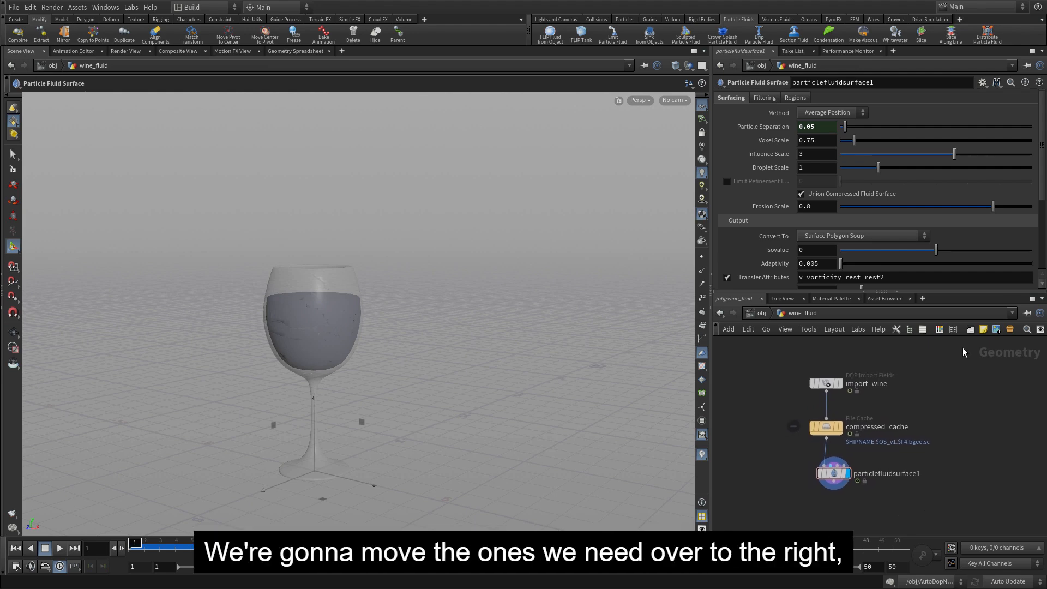
Set the base name of the compressed_cache node to wine_fluid
click(820, 427)
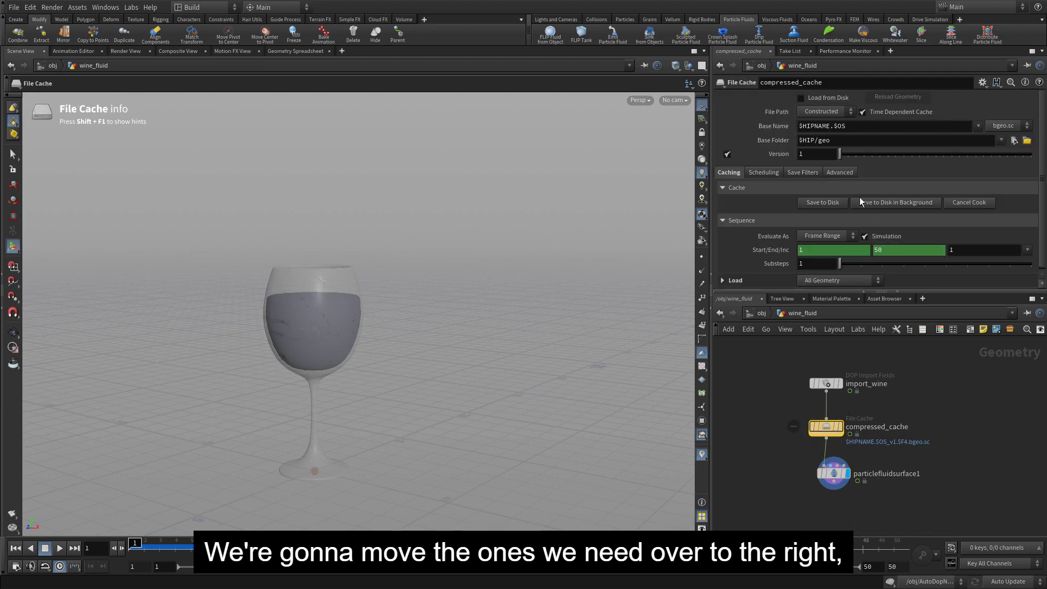
drag(847, 127, 777, 126)
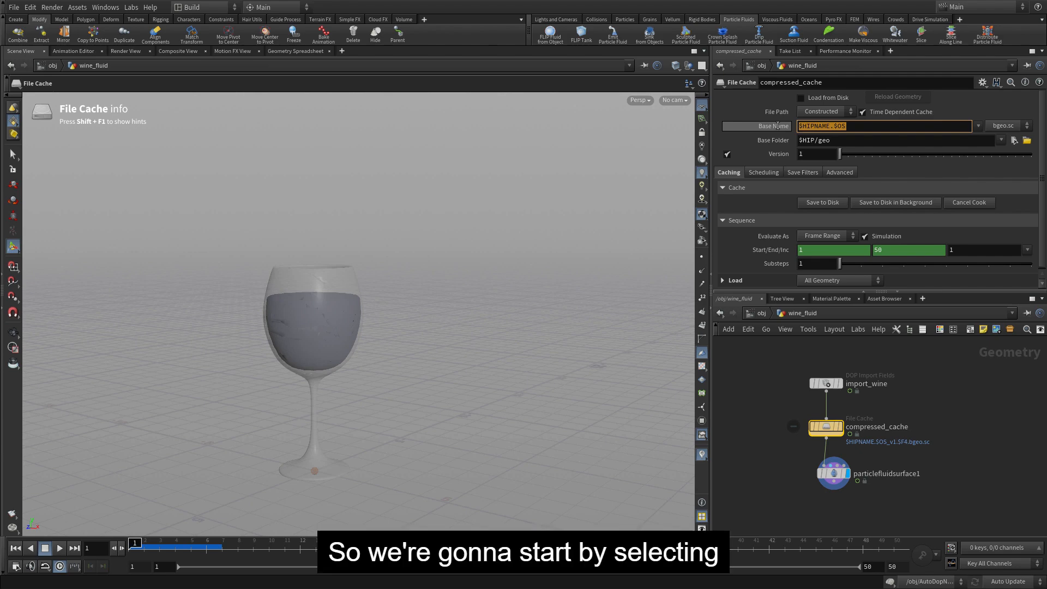
text(wine_fl)
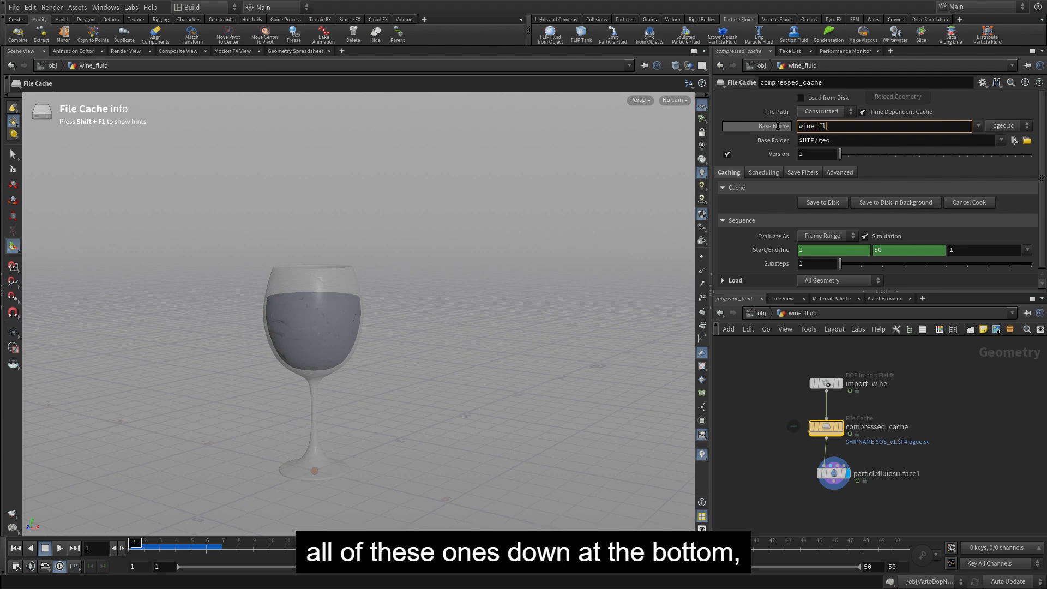
text(uid)
key(Return)
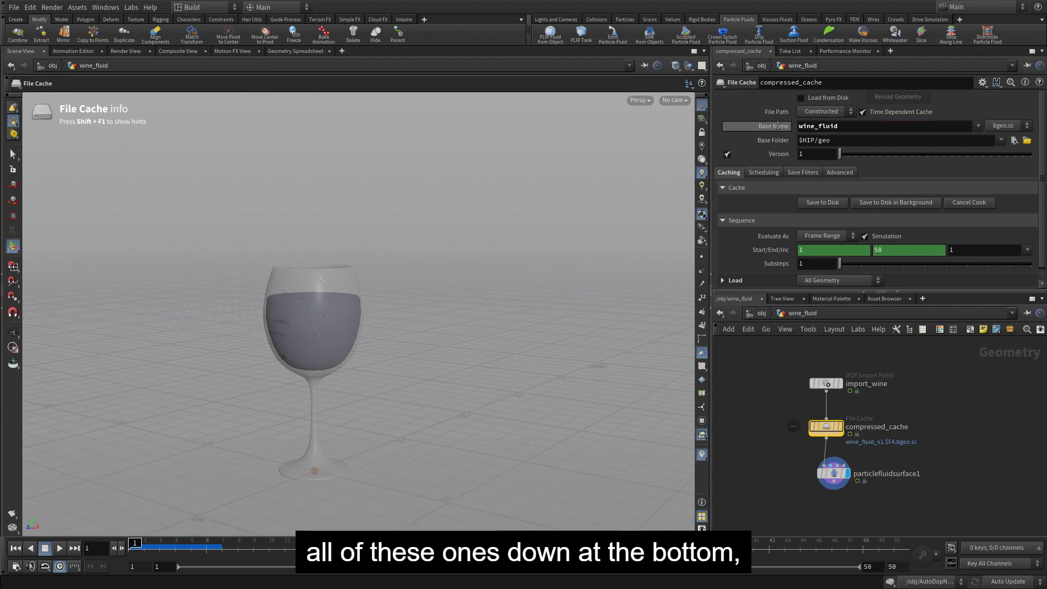
Set compressed_cache's base folder to $HIP/geo/fluid/ and disable its version numbering
click(828, 140)
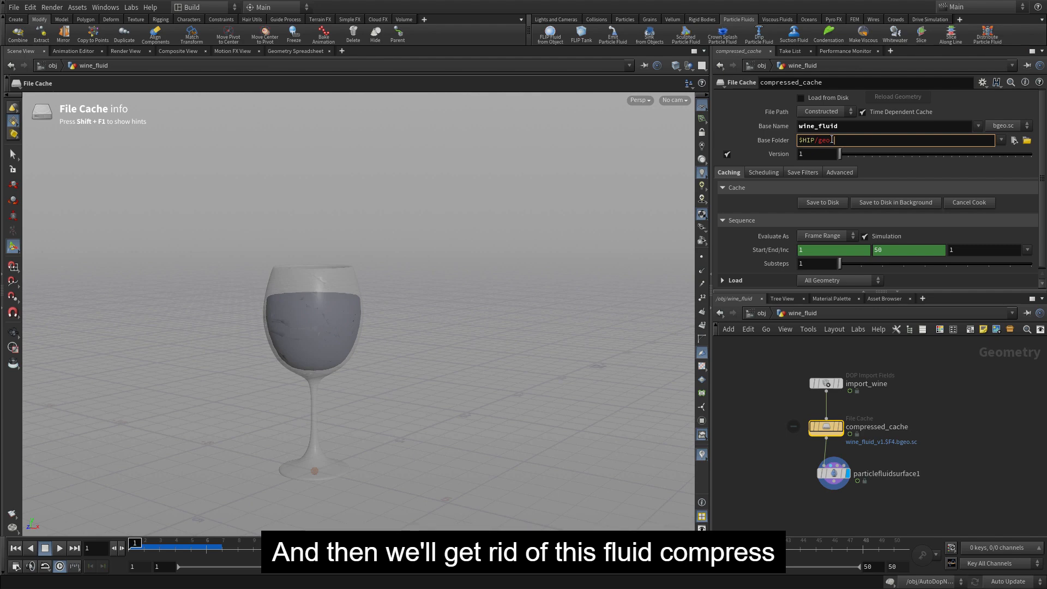
text(/fluid/)
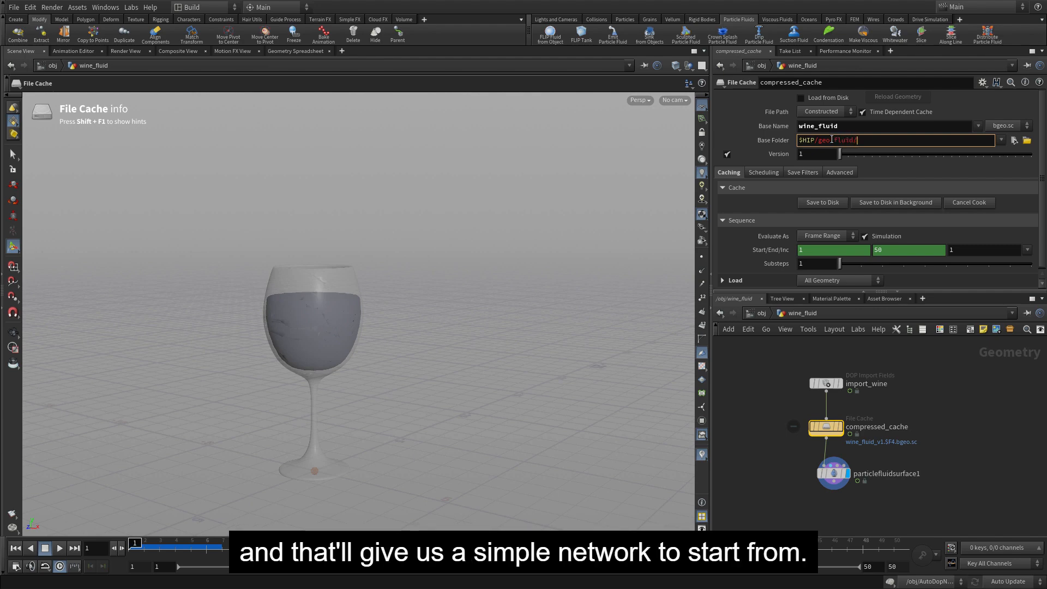
key(Return)
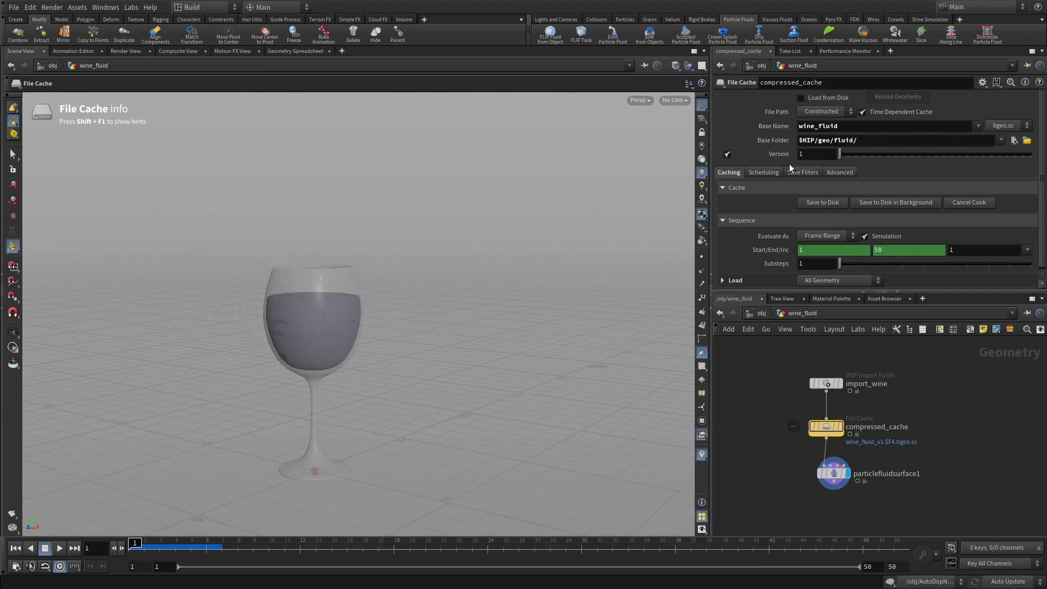
click(727, 154)
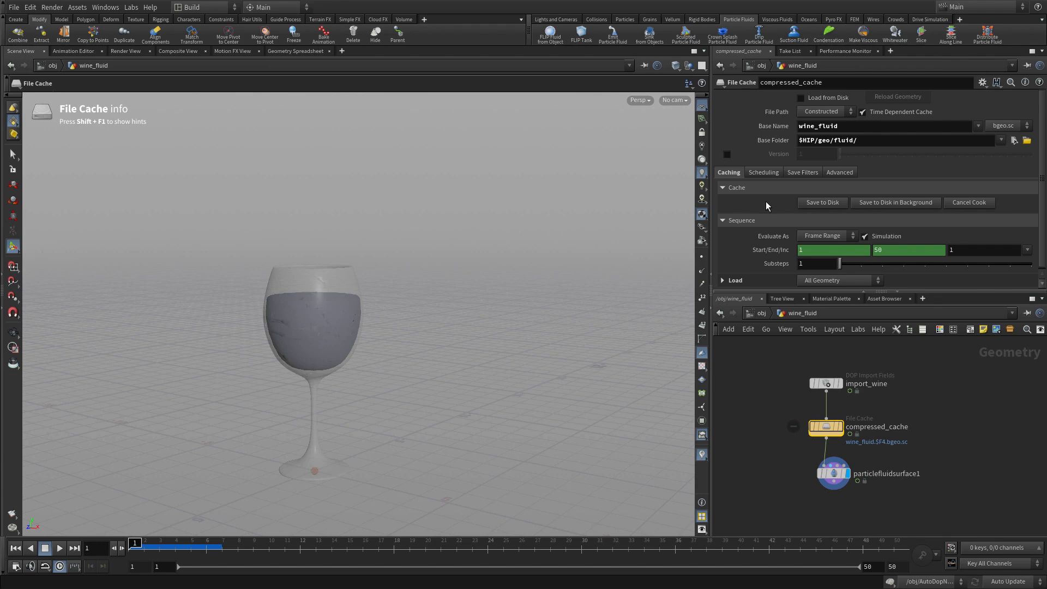
Replace the expression on compressed_cache's end frame with 10 and save the cached sequence to disk
right_click(888, 250)
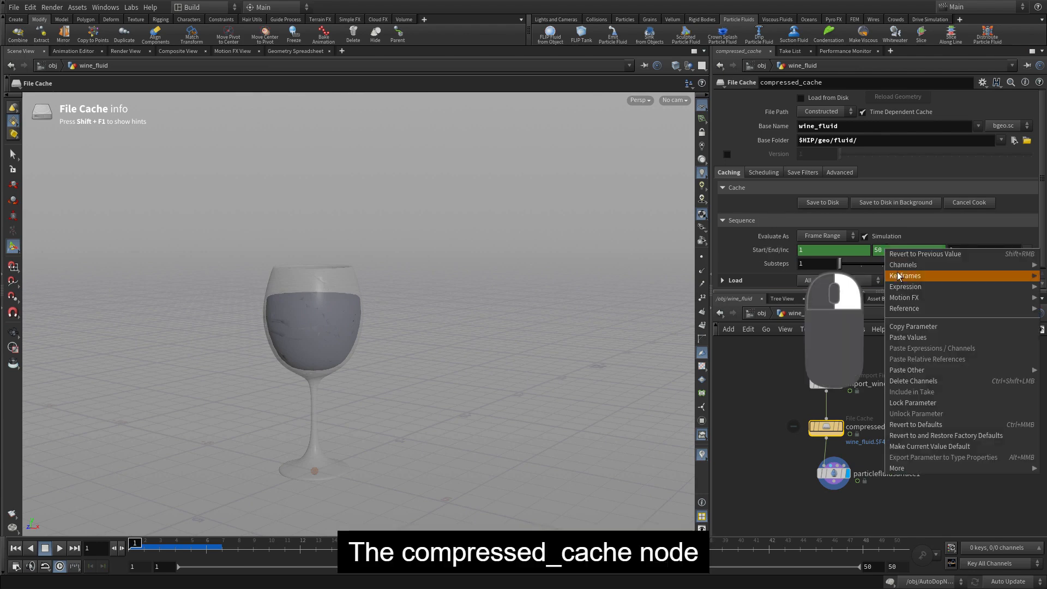
click(903, 382)
drag(884, 250, 855, 250)
text(10)
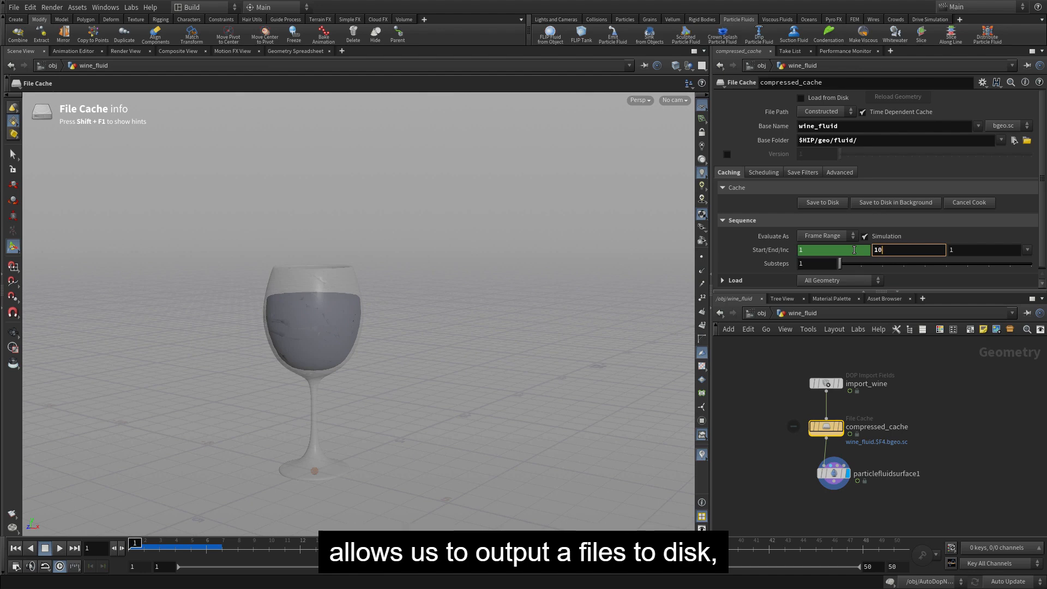
key(Return)
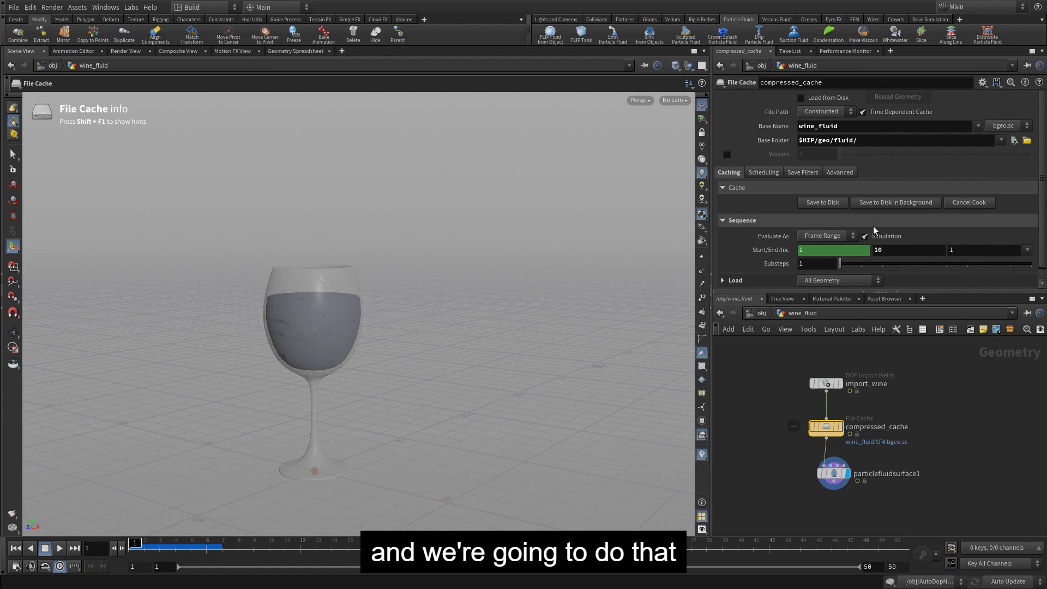
click(821, 202)
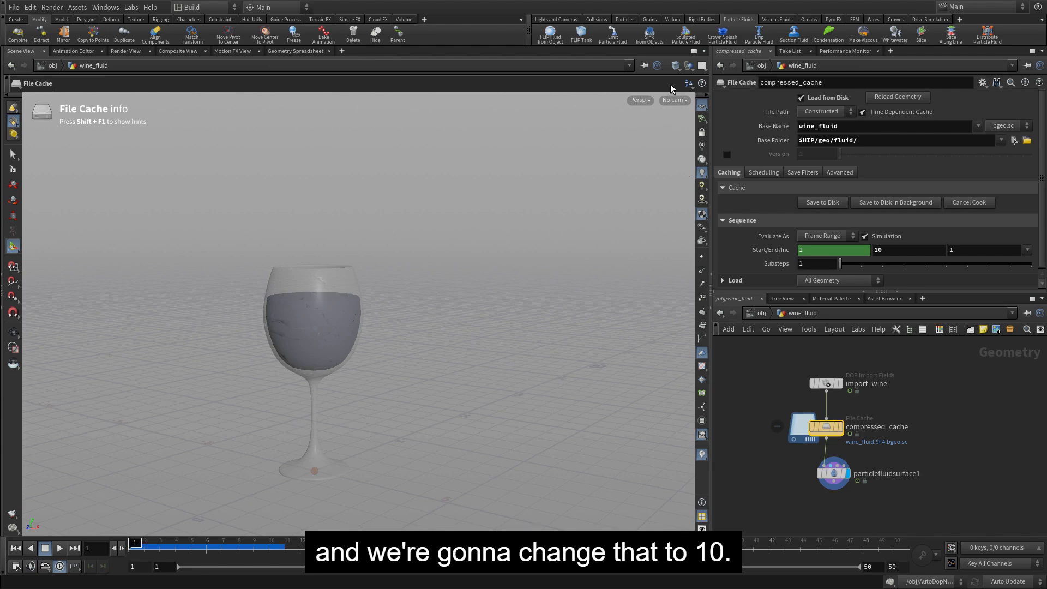
Hide the other objects in the viewport, display compressed_cache and scrub through the cached particles from frame 1
click(688, 65)
click(699, 100)
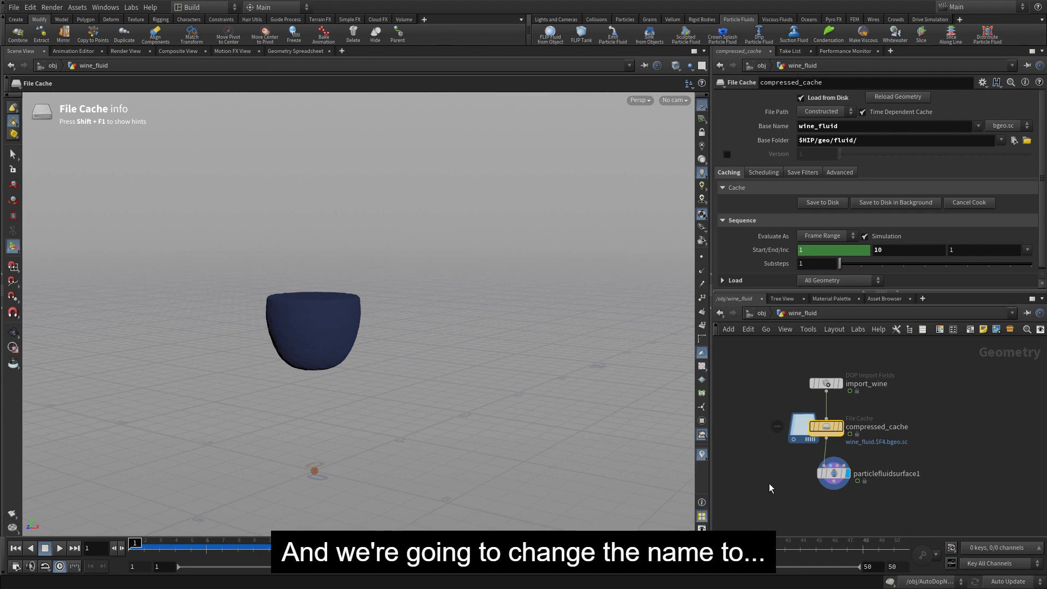
click(829, 428)
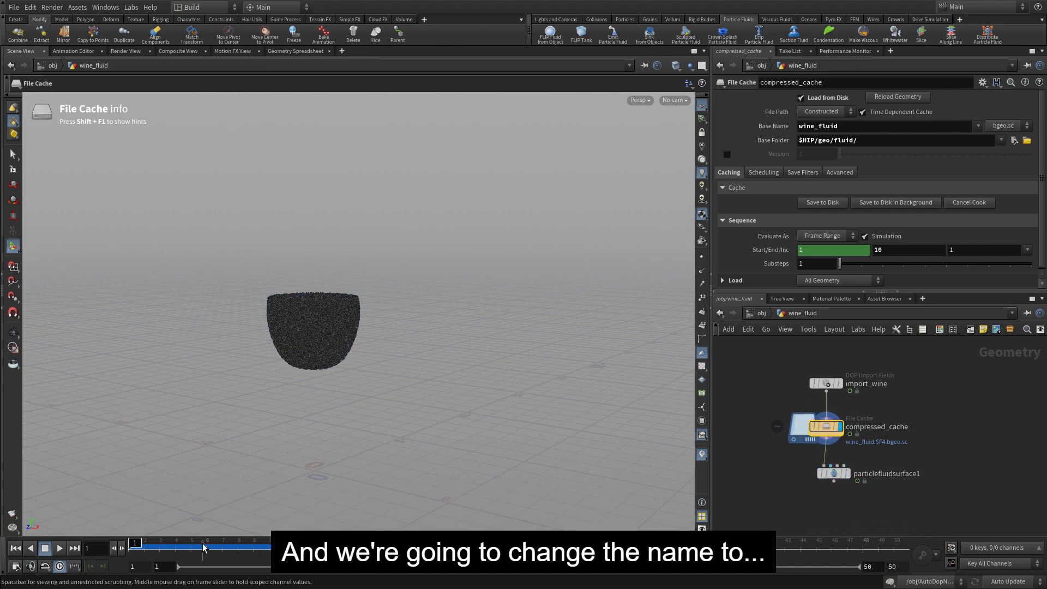
mouse_move(135, 542)
mouse_down()
mouse_move(288, 542)
mouse_move(129, 548)
mouse_up()
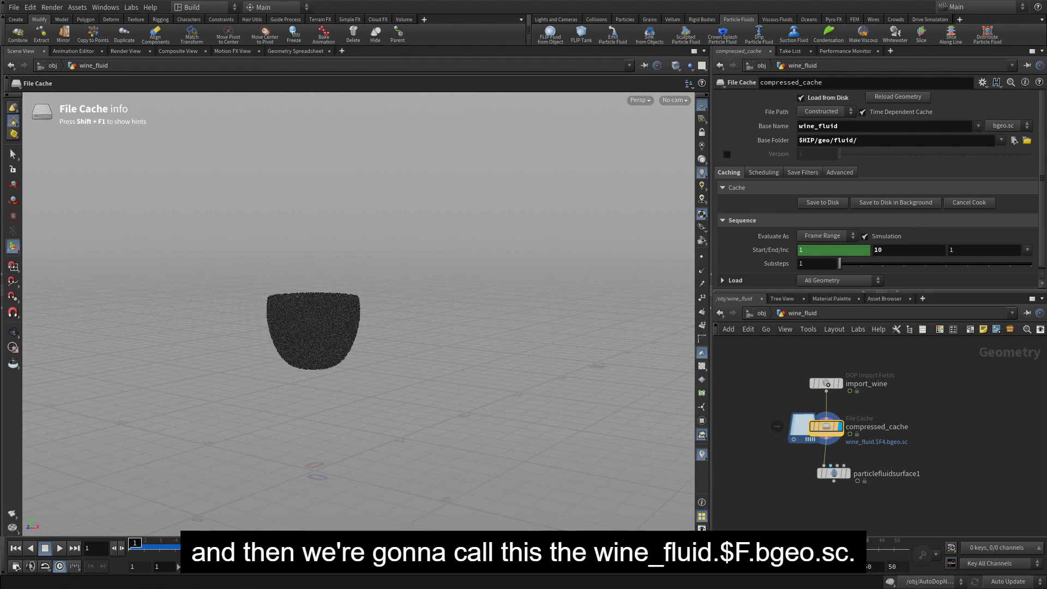
Insert a Retime node between compressed_cache and particlefluidsurface1 and display its result
middle_drag(829, 492, 811, 433)
drag(816, 415, 816, 451)
key(Tab)
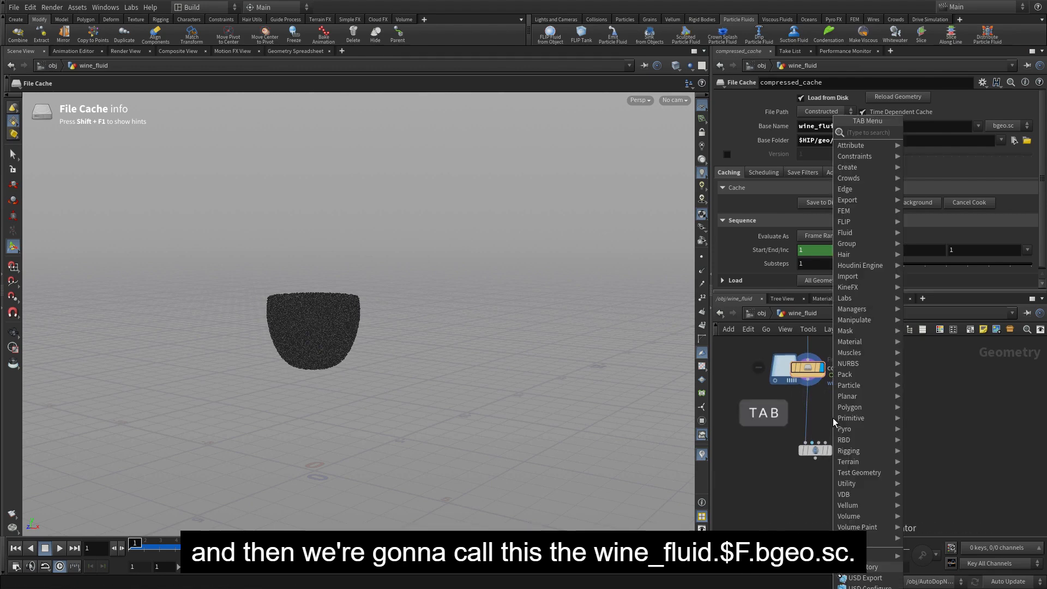
text(retime)
key(Return)
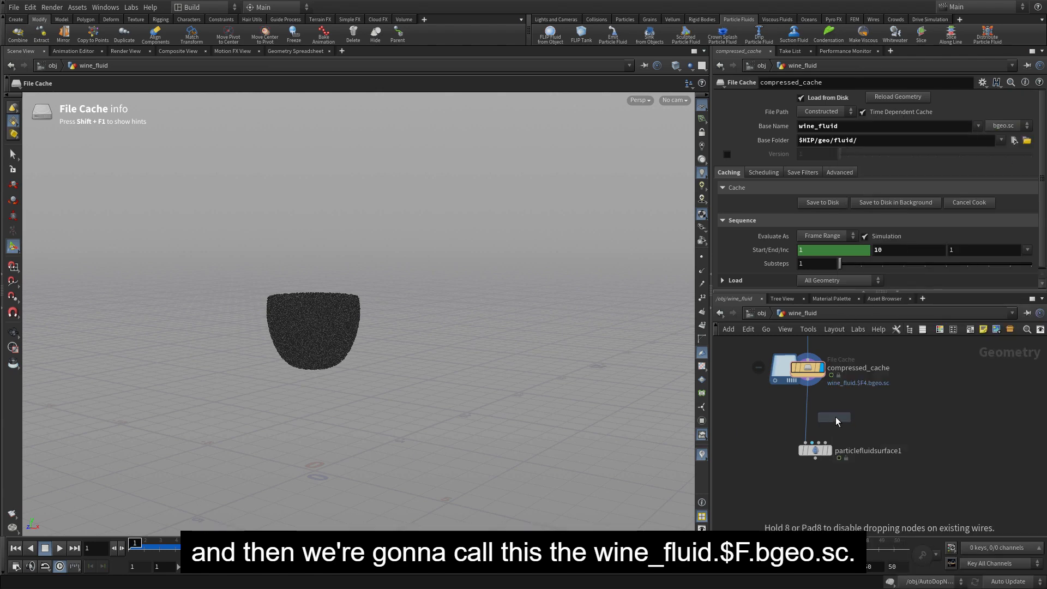
click(812, 422)
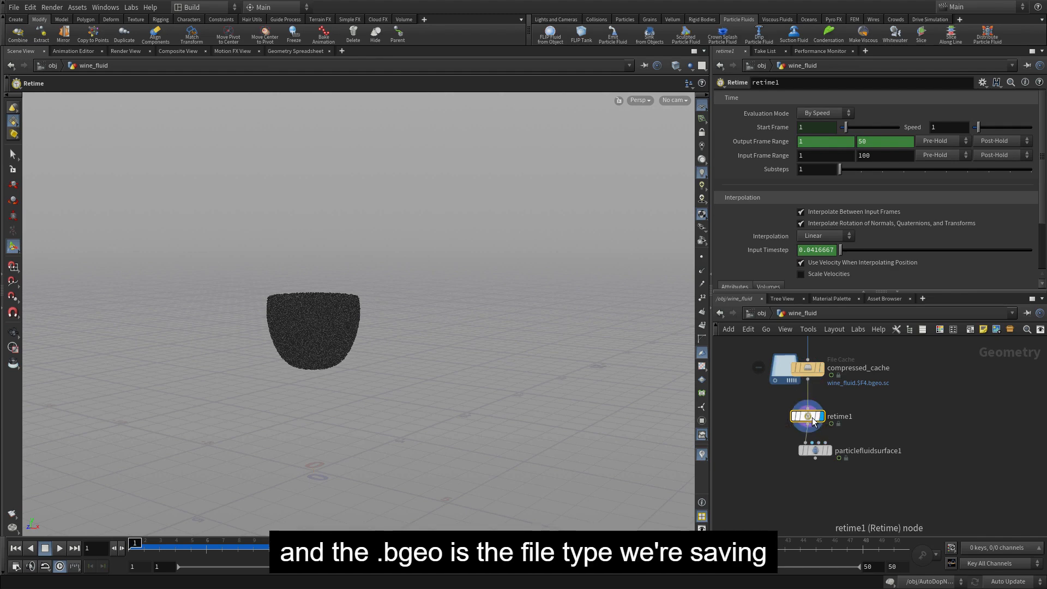
Set the Retime node's evaluation mode to By Frame and delete the channel on its Frame parameter
click(823, 113)
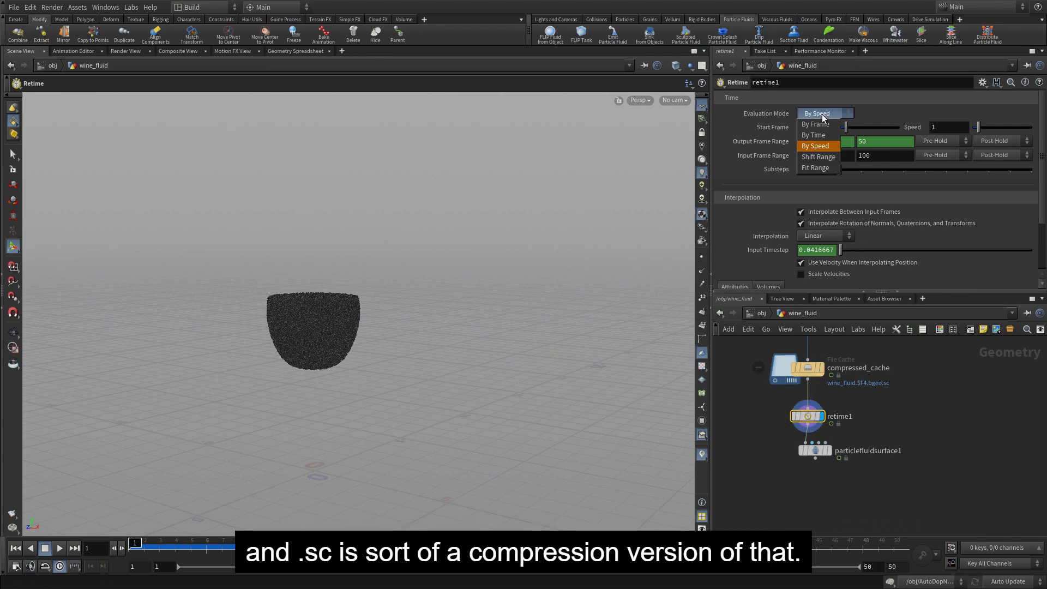
click(820, 125)
right_click(776, 126)
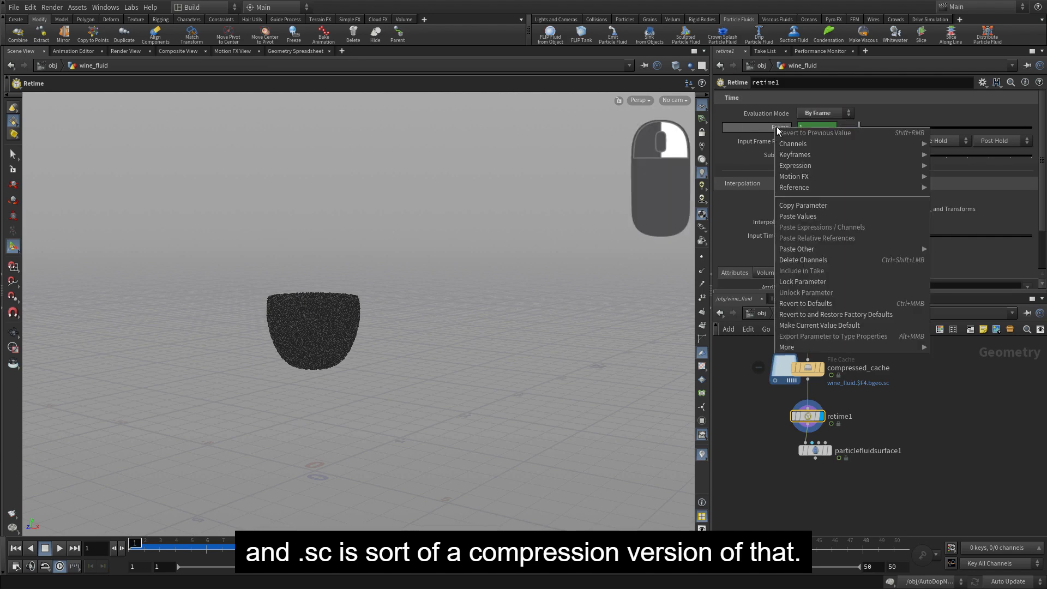
click(812, 260)
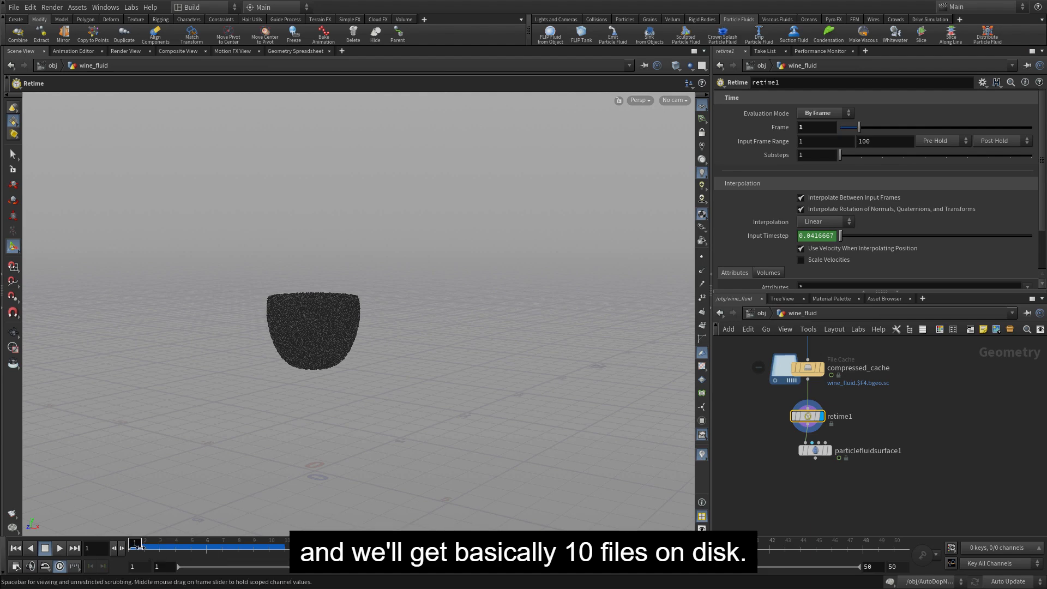
mouse_move(160, 547)
mouse_down()
mouse_move(924, 531)
mouse_move(105, 539)
mouse_up()
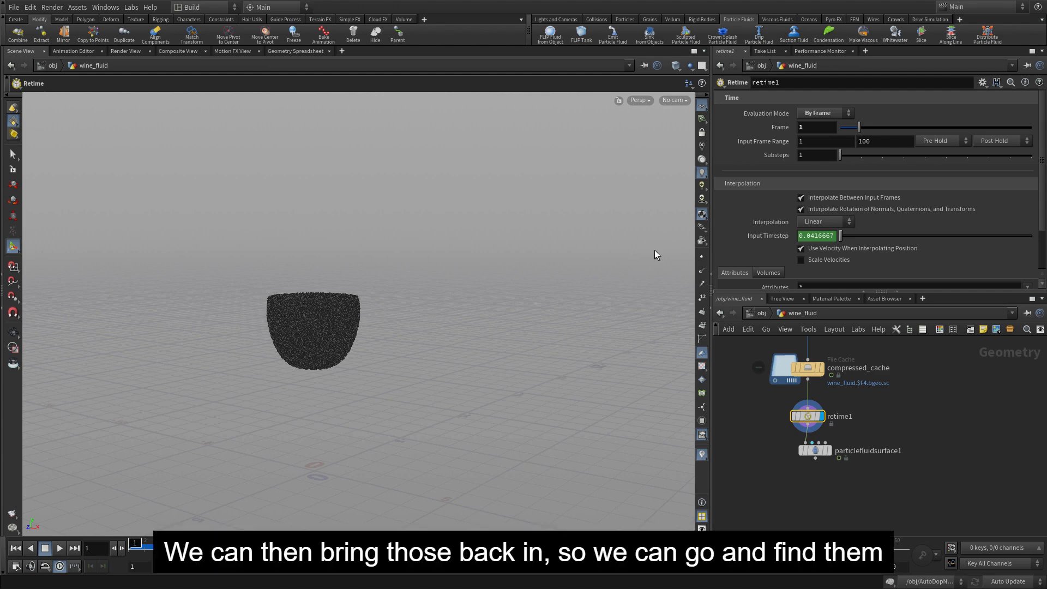
Enable Scale Velocities on the Retime node and keyframe its Frame parameter at 1 on timeline frames 1 and 5
click(799, 260)
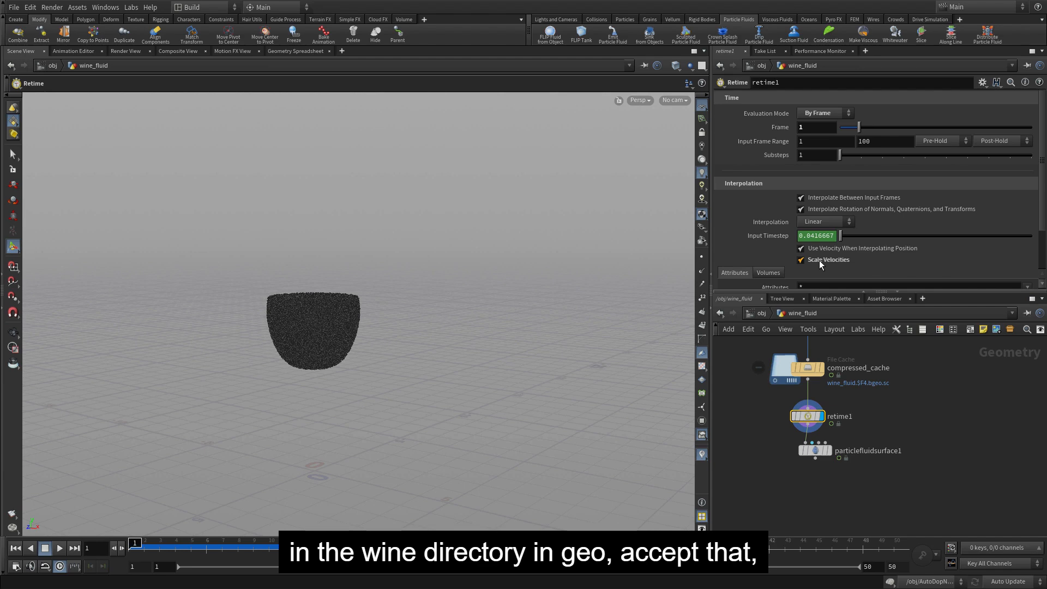
alt+click(776, 127)
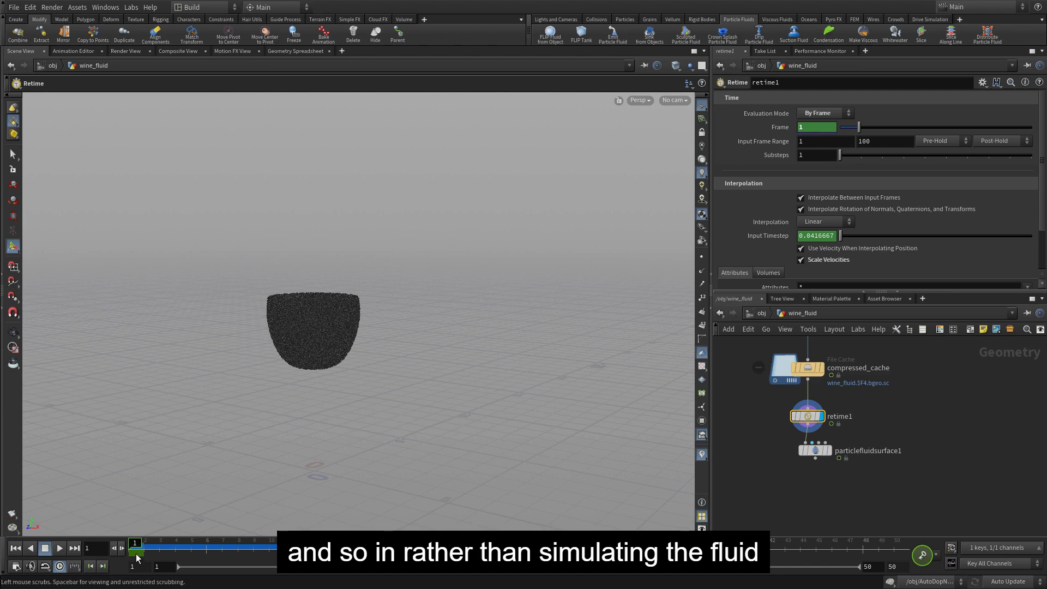
drag(136, 544, 192, 543)
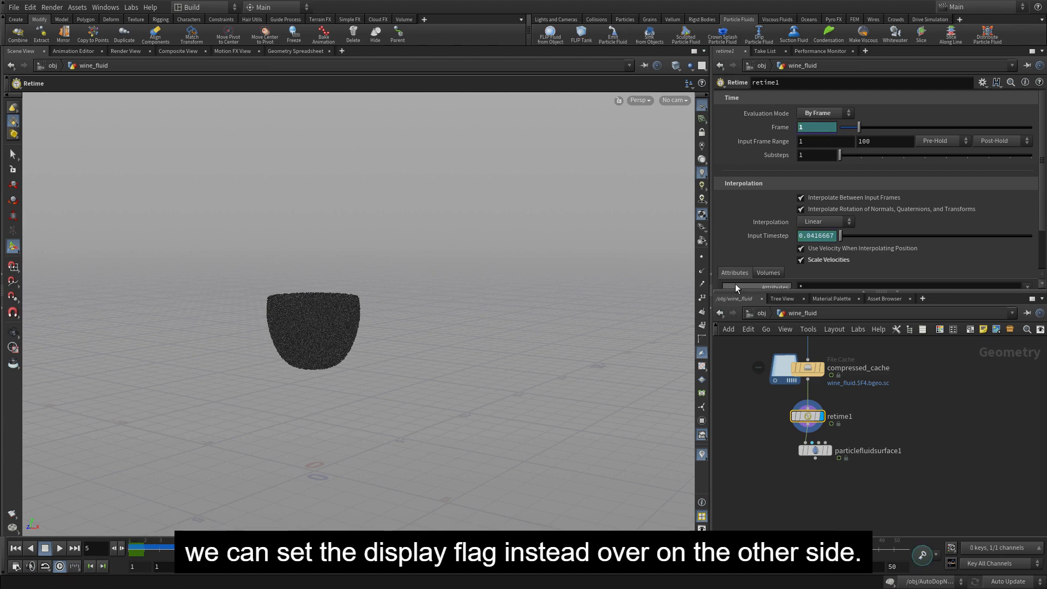
alt+click(781, 127)
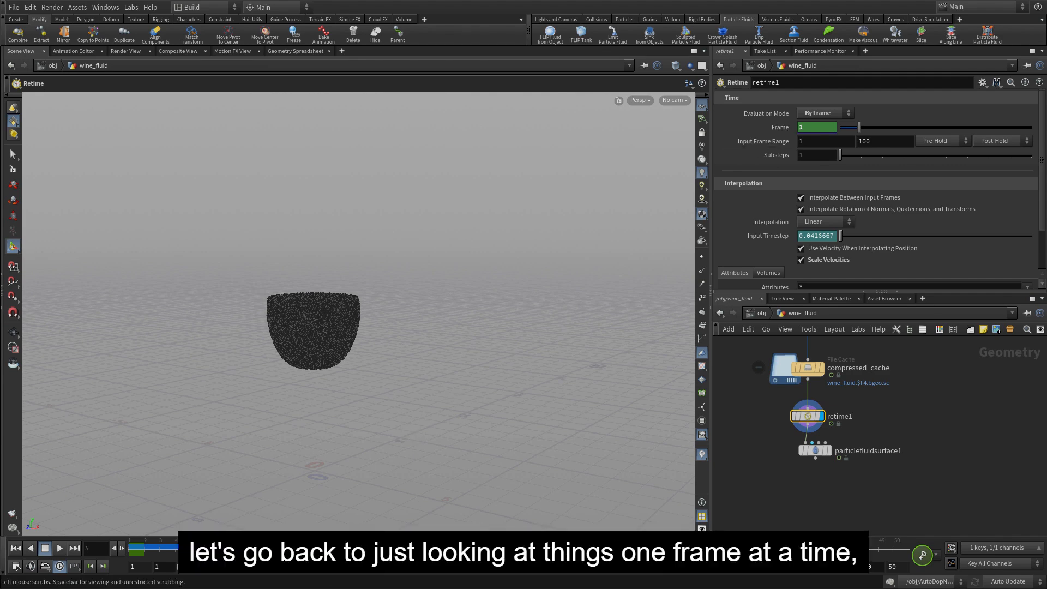
Keyframe the Retime node's Frame parameter at 7 on timeline frame 10
key(Right)
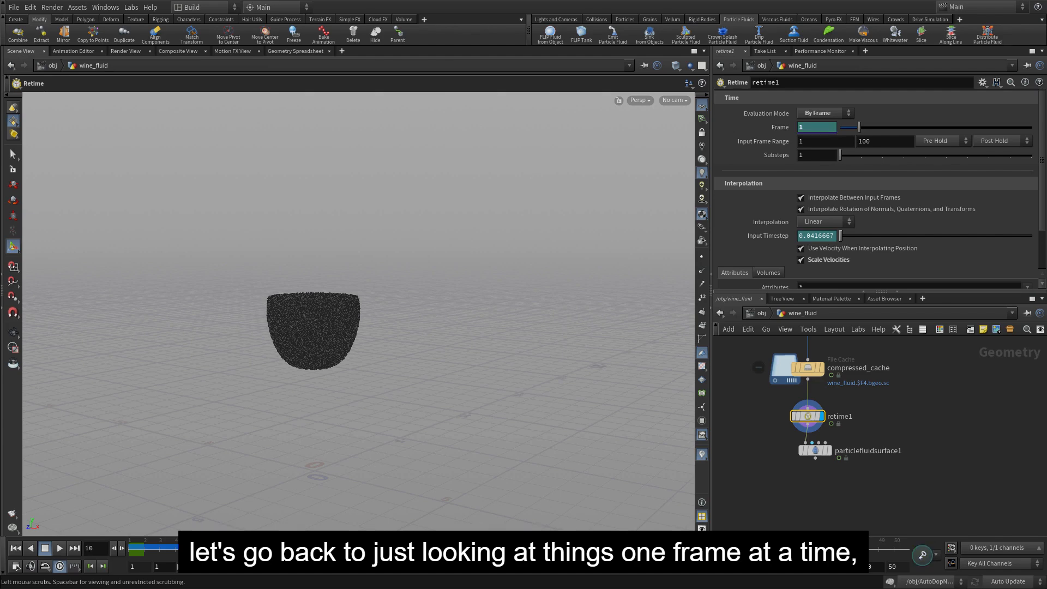
drag(827, 128, 786, 129)
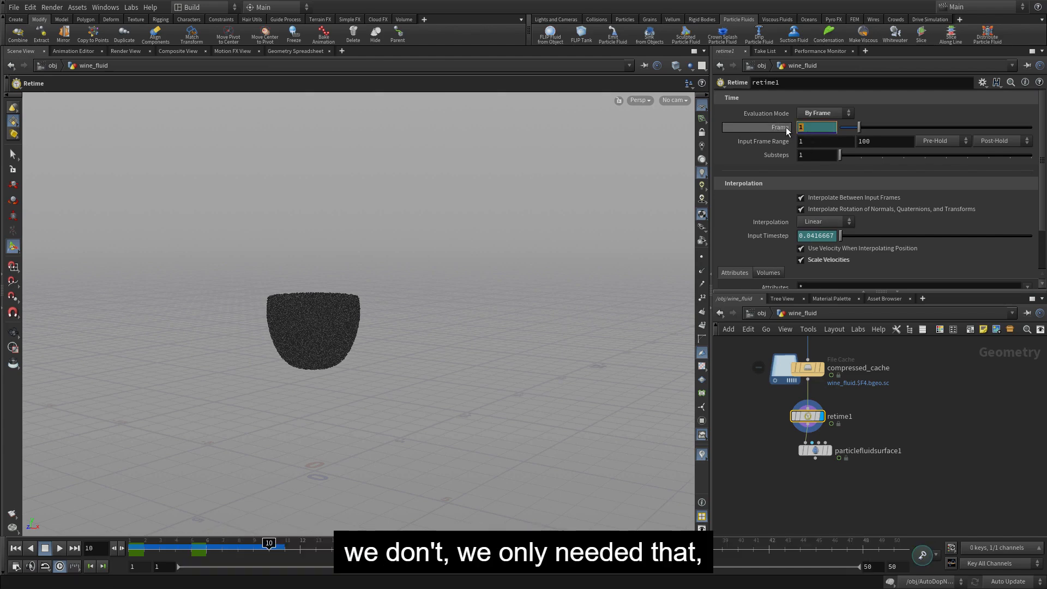
text(7)
key(Return)
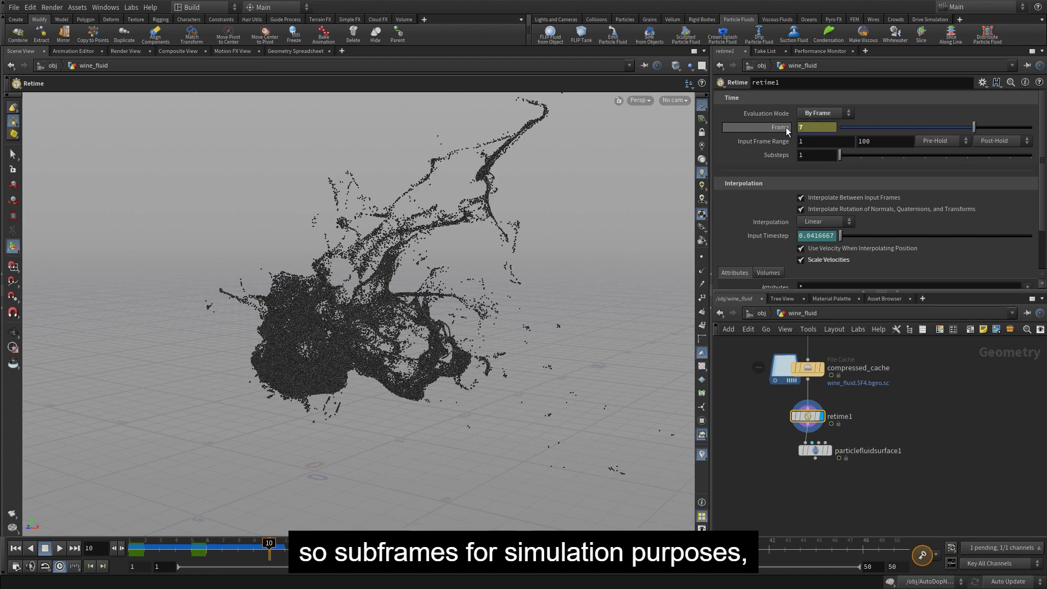
alt+click(779, 128)
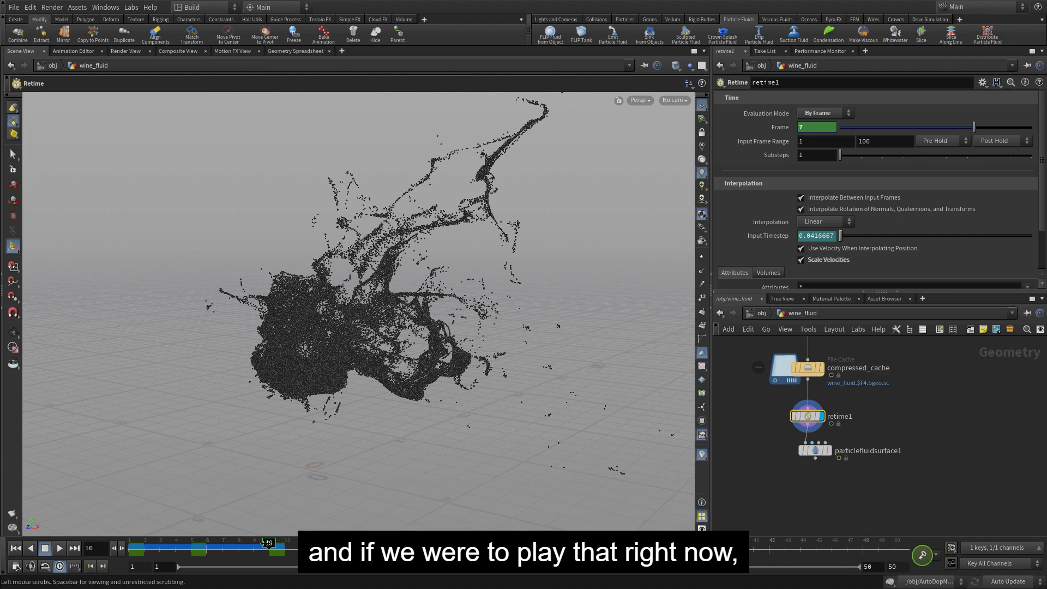
Keyframe the Retime node's Frame parameter at 10 on timeline frame 40
drag(267, 542, 632, 572)
drag(713, 547, 744, 547)
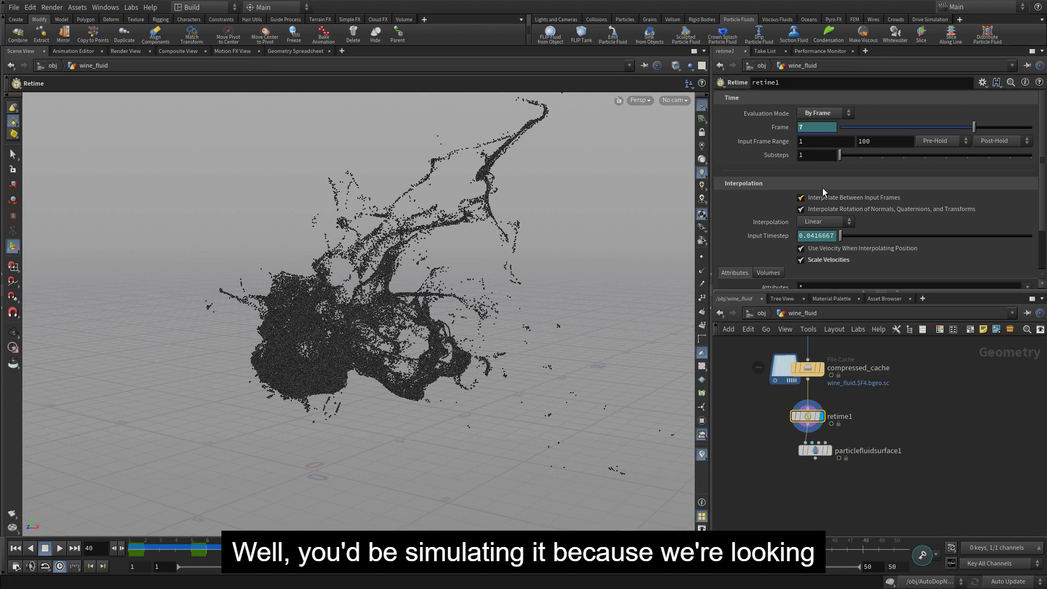
drag(816, 126, 783, 131)
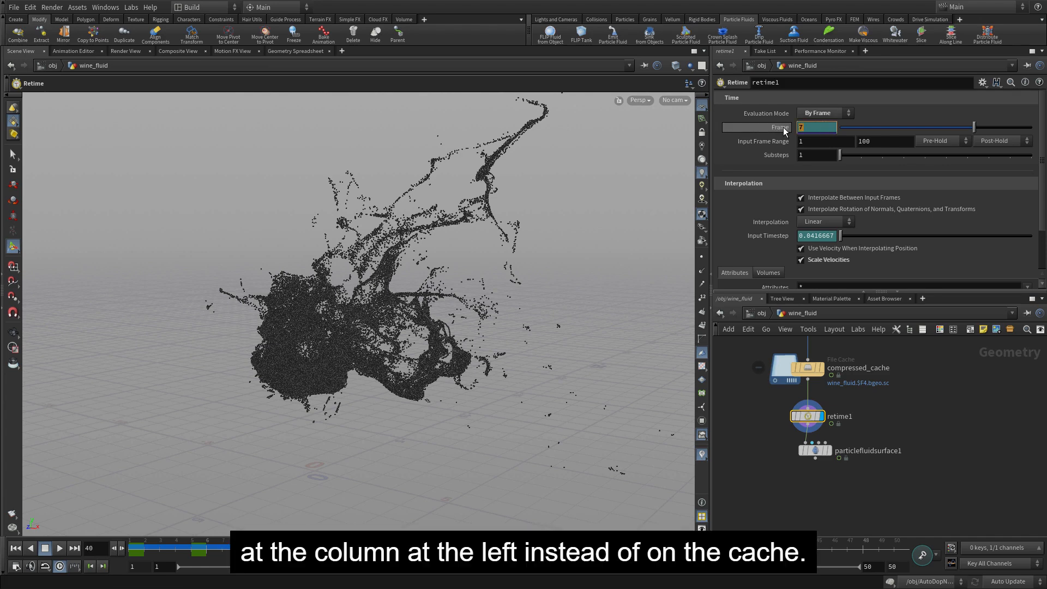
text(10)
key(Return)
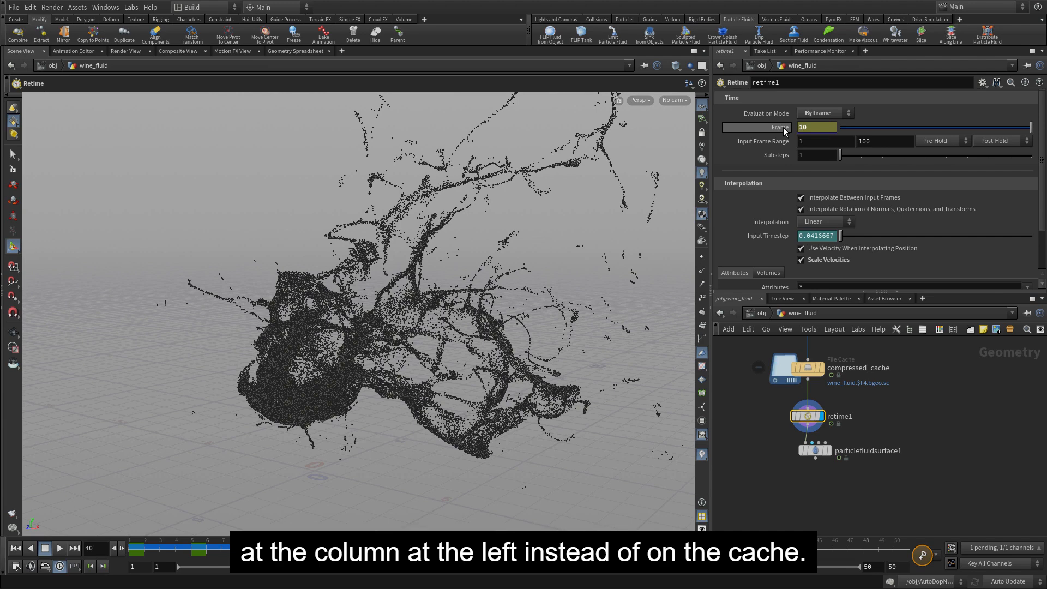
alt+click(784, 131)
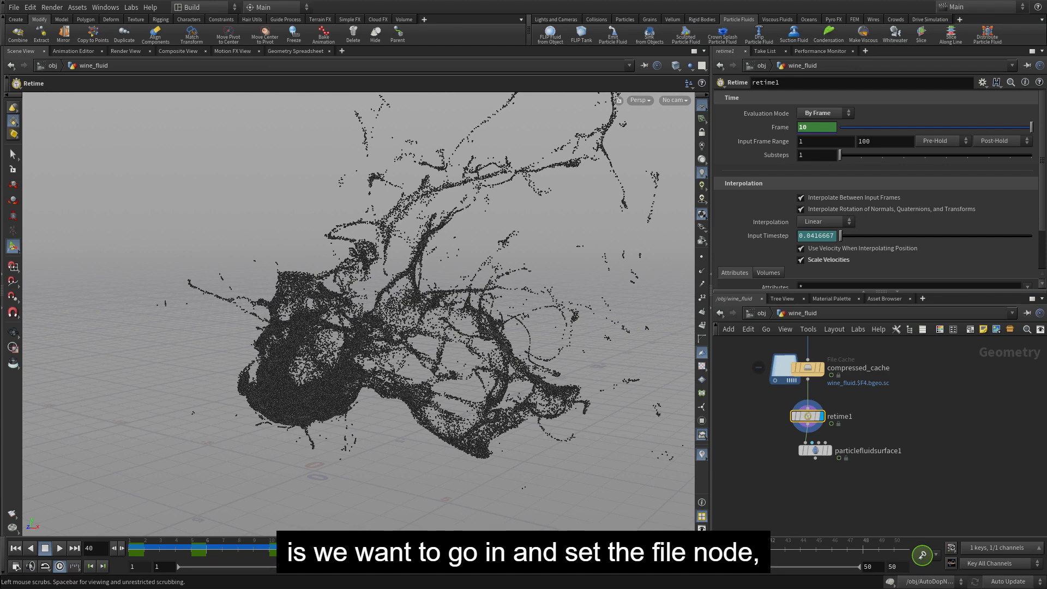
Keyframe the Retime node's Frame parameter at 1 on timeline frame 45
drag(739, 548, 816, 547)
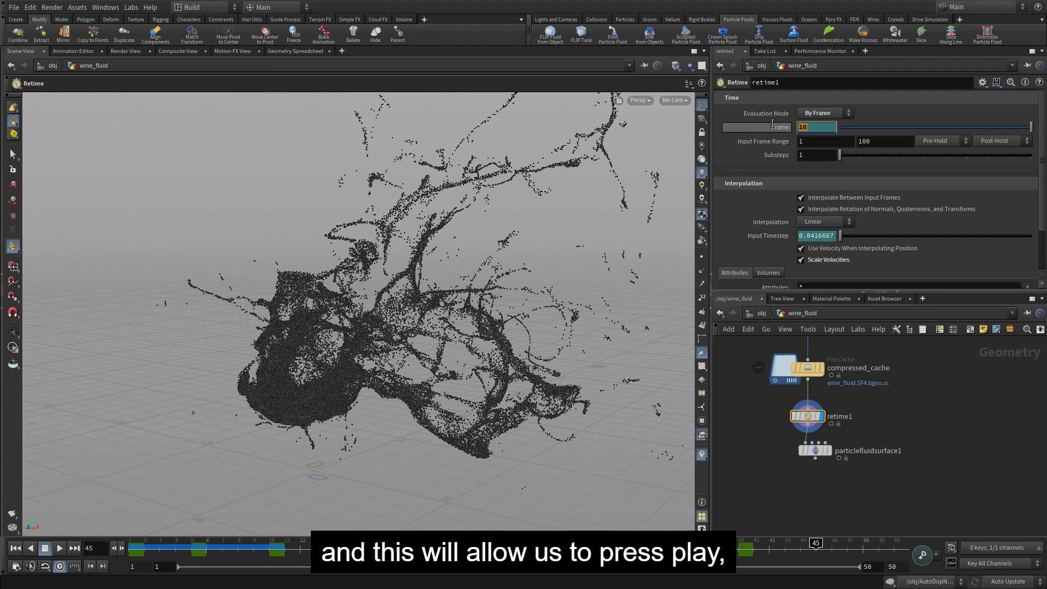
text(1)
key(Return)
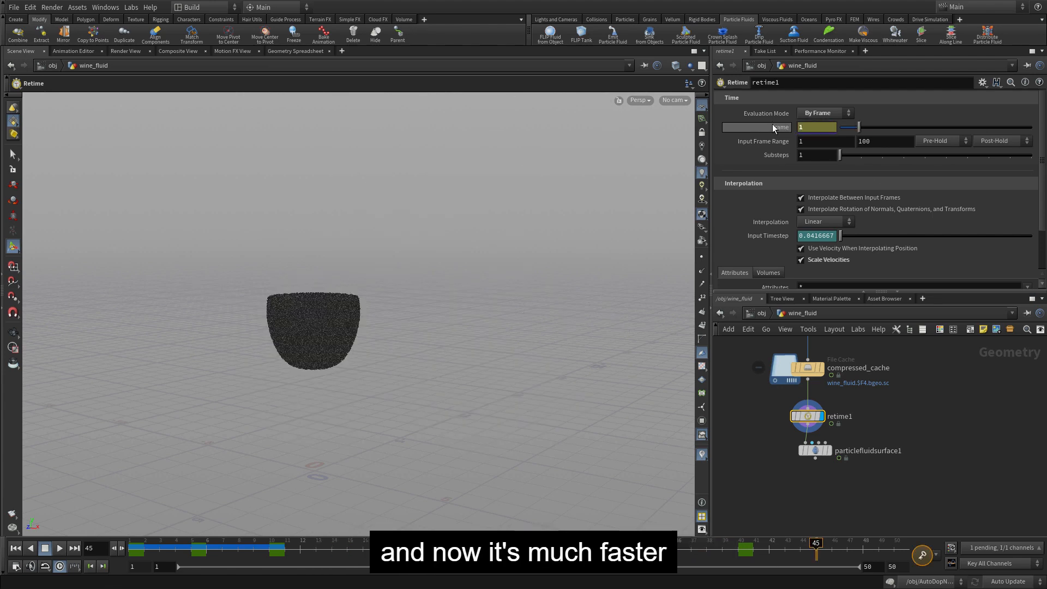
alt+click(771, 126)
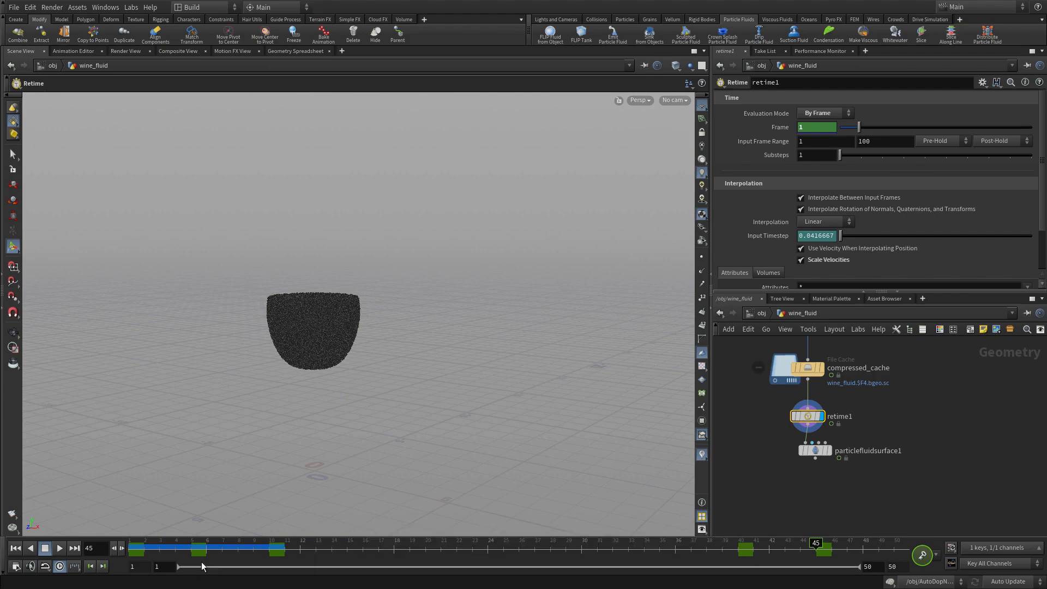
In the Animation Editor, steepen the Frame curve's outgoing handle at frame 5 and its incoming handle at frame 45
drag(204, 547, 34, 536)
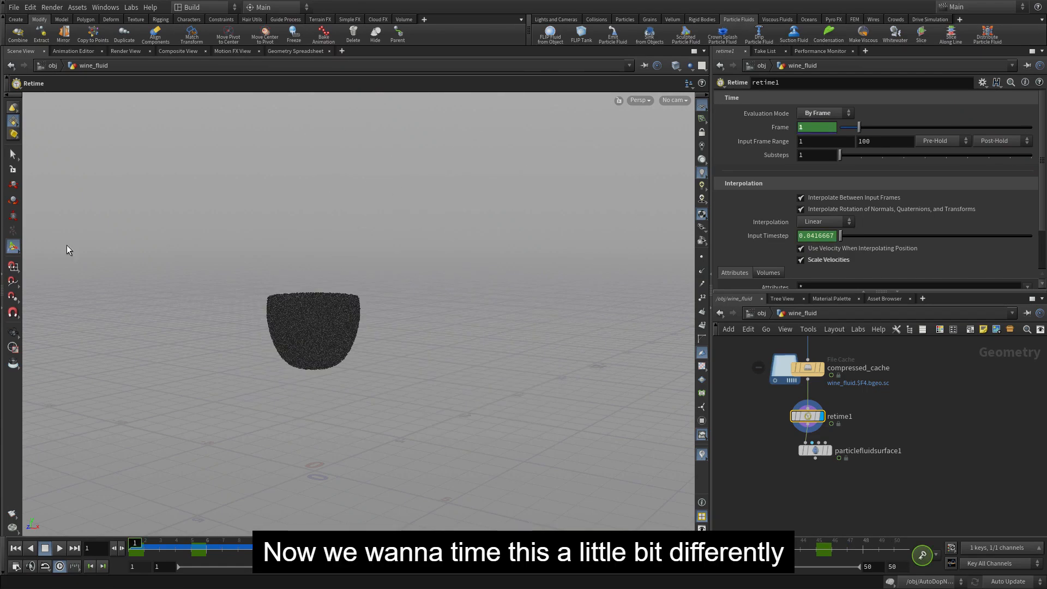
click(73, 50)
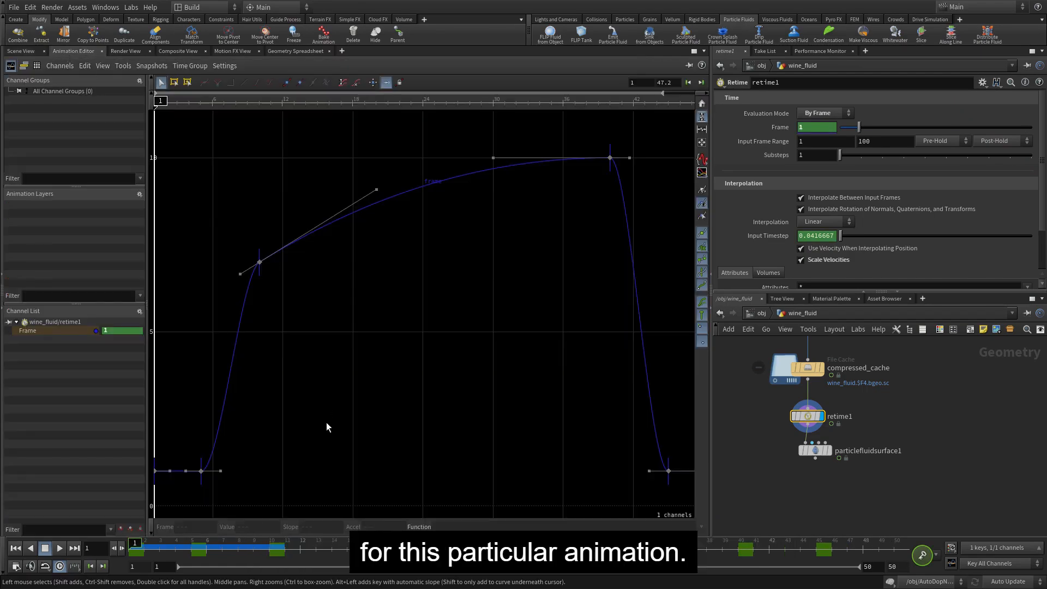
drag(190, 446, 696, 479)
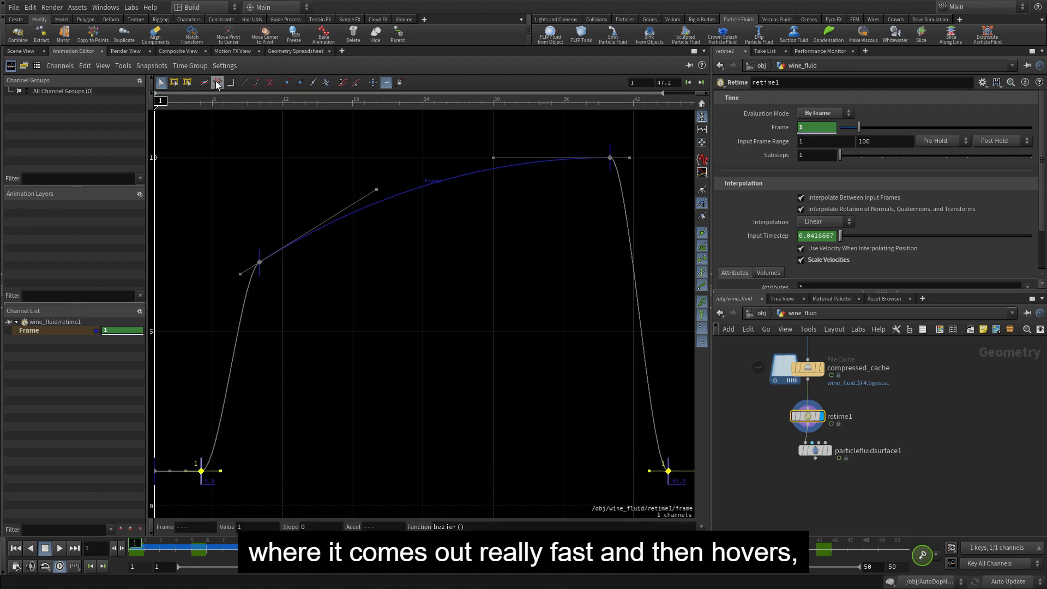
click(280, 483)
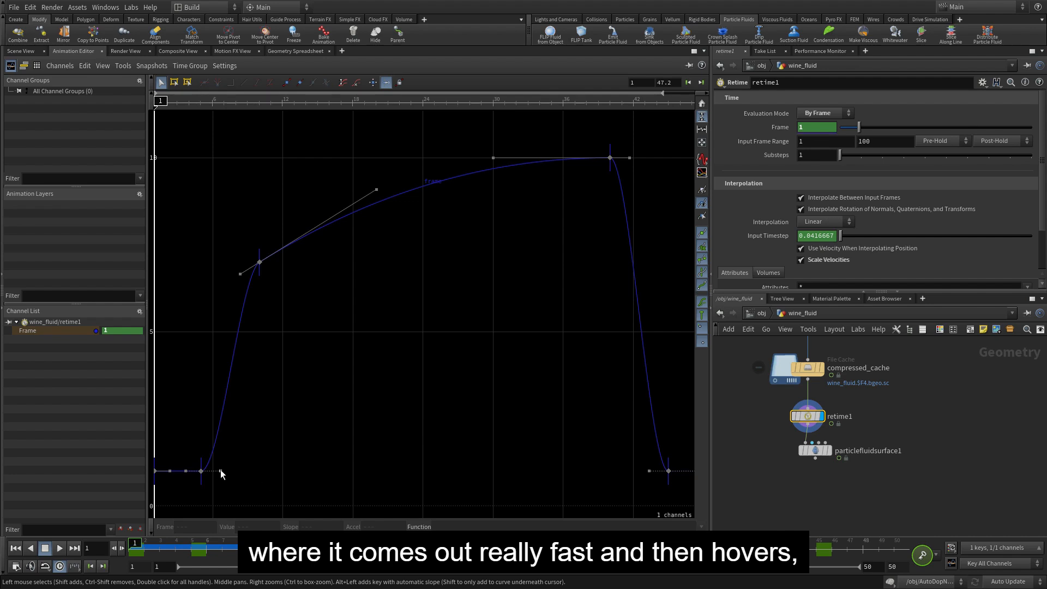
drag(221, 471, 205, 444)
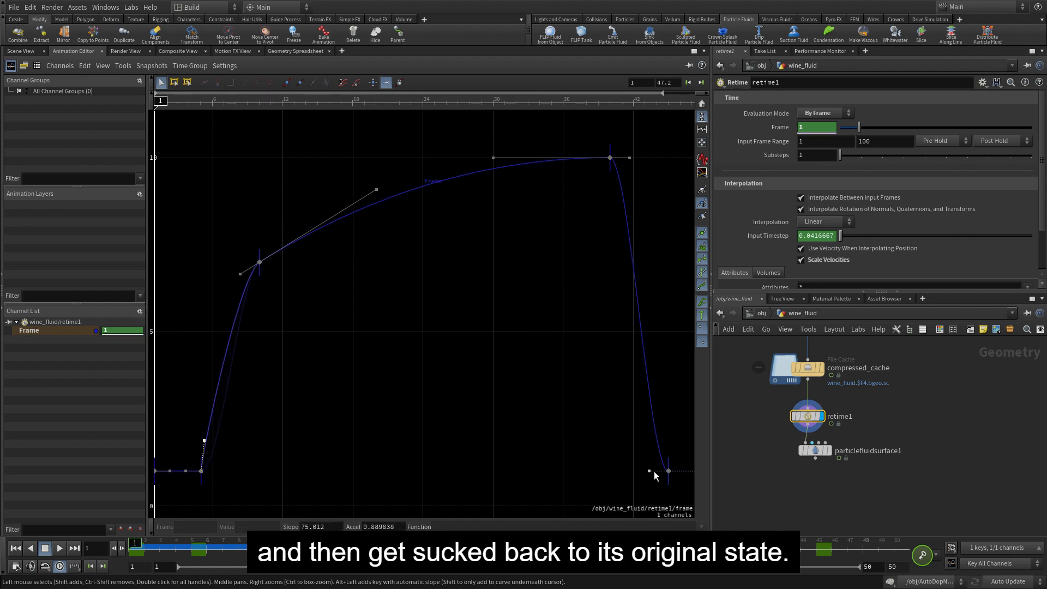
drag(650, 471, 666, 429)
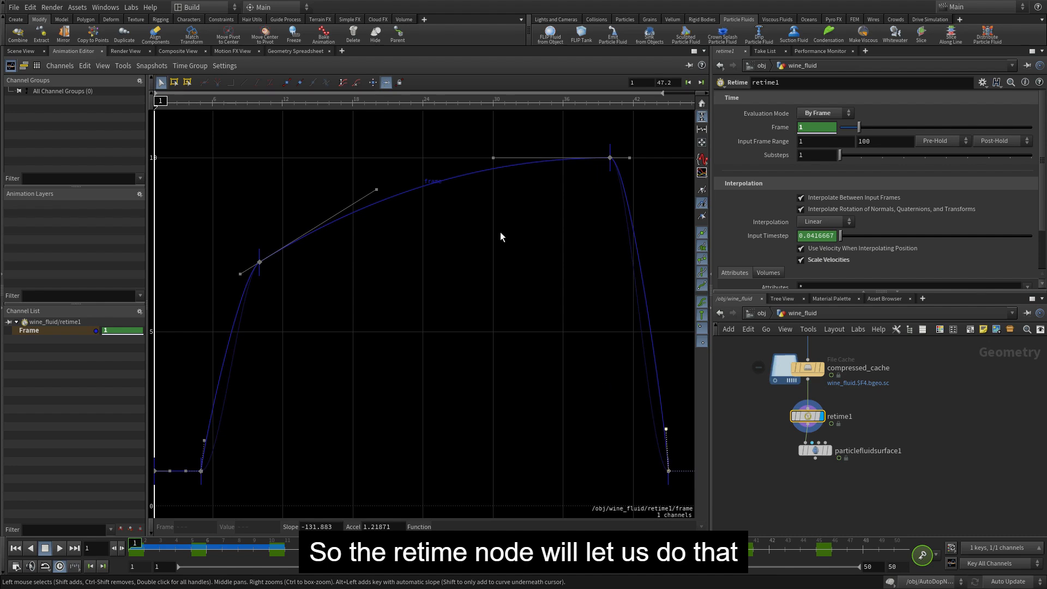
Lengthen the Frame curve's outgoing handle at frame 40 and incoming handle at frame 10 slightly
drag(630, 157, 641, 159)
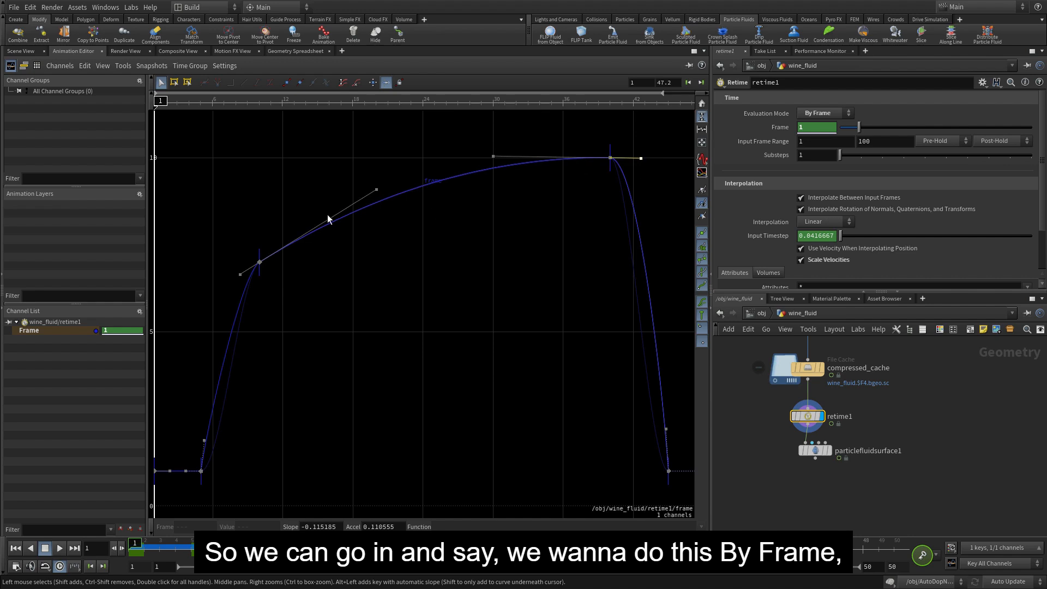
drag(240, 274, 231, 280)
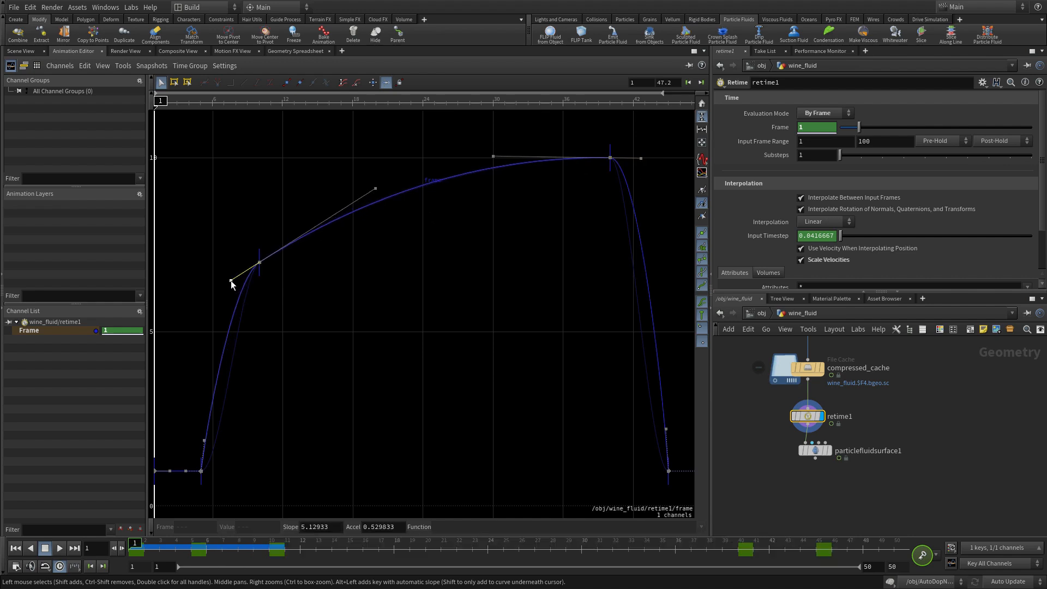
click(420, 365)
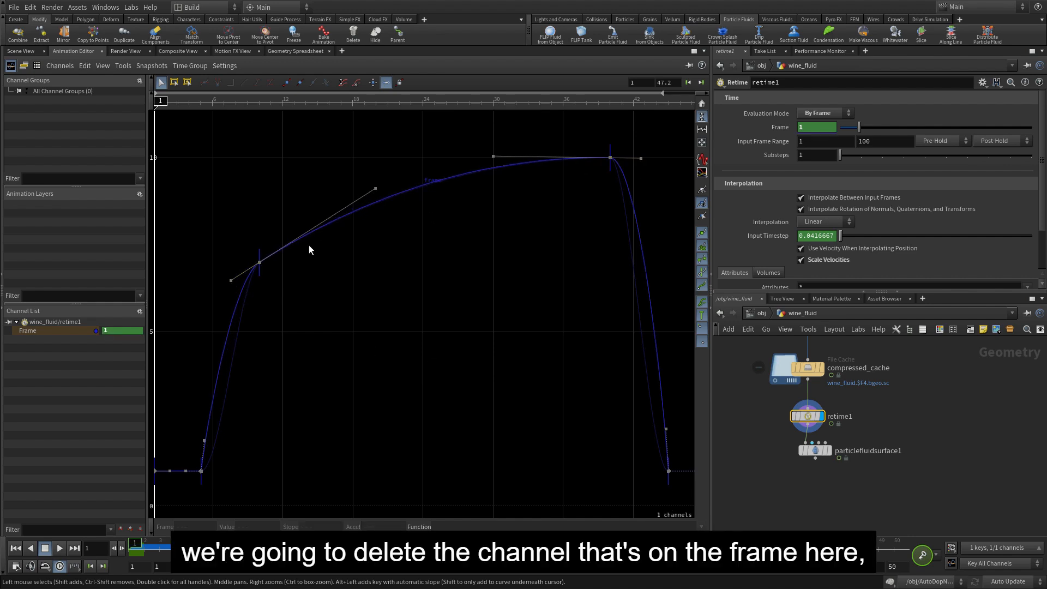
Play the retimed particle animation in the Scene View, and stop it after the splash has spread
click(28, 50)
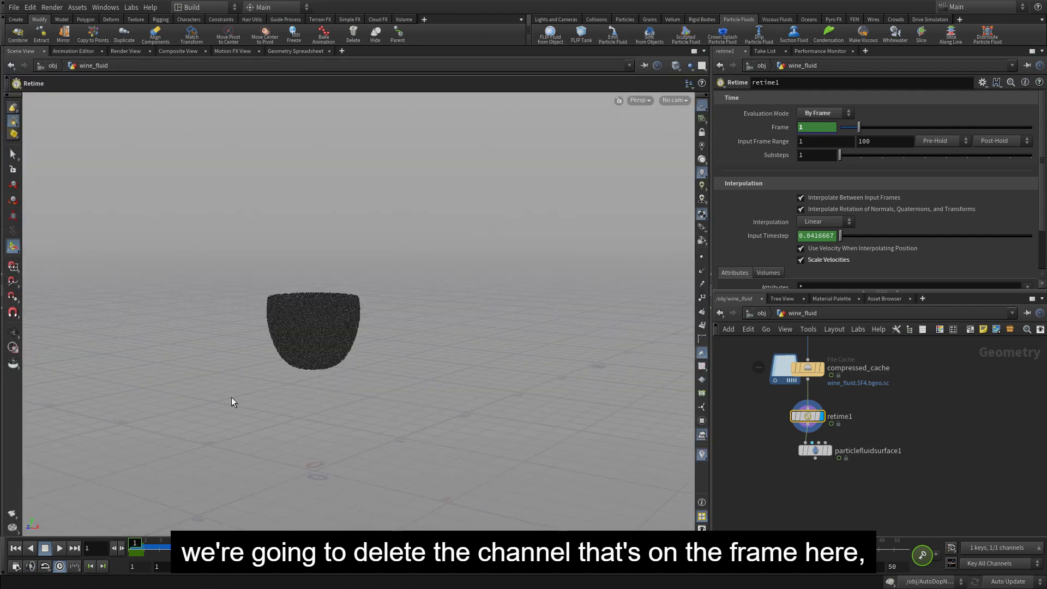
click(61, 552)
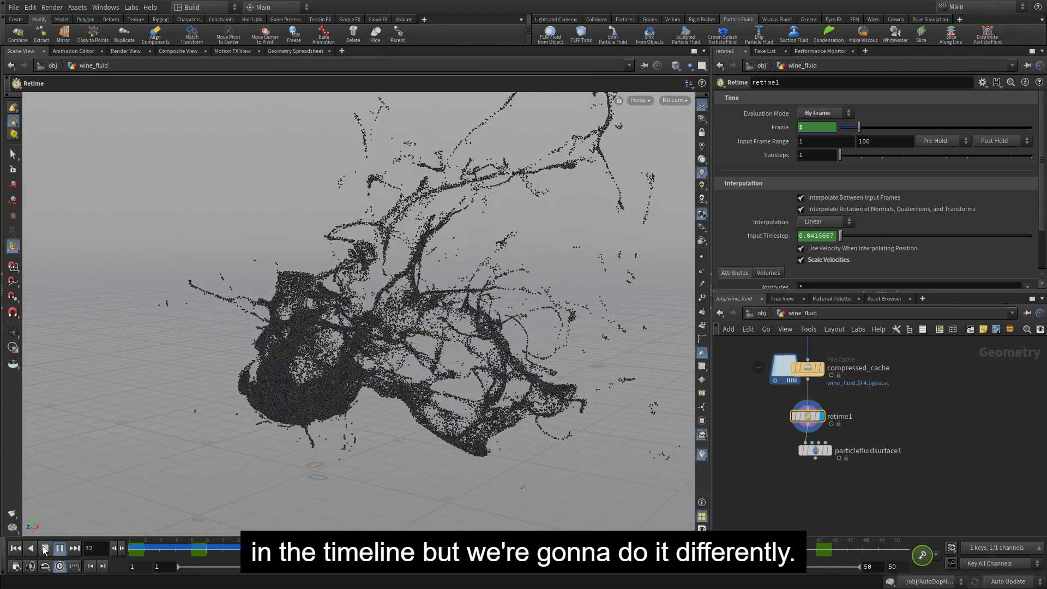
click(45, 547)
Display particlefluidsurface1 and filter its surface with Dilate and Laplacian Flow smoothing, checking the result at frame 15
mouse_move(832, 452)
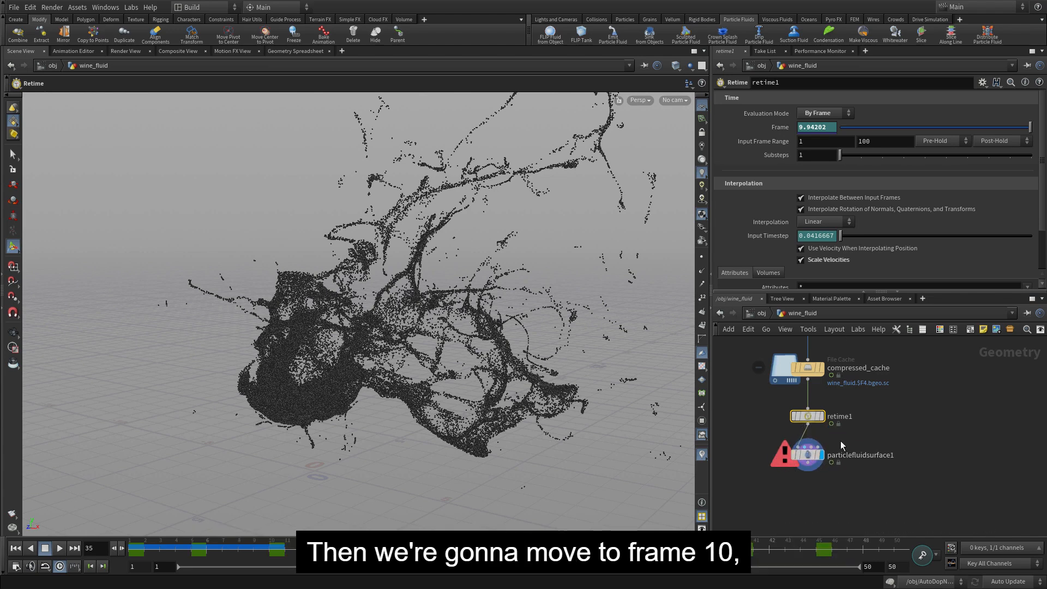
click(808, 457)
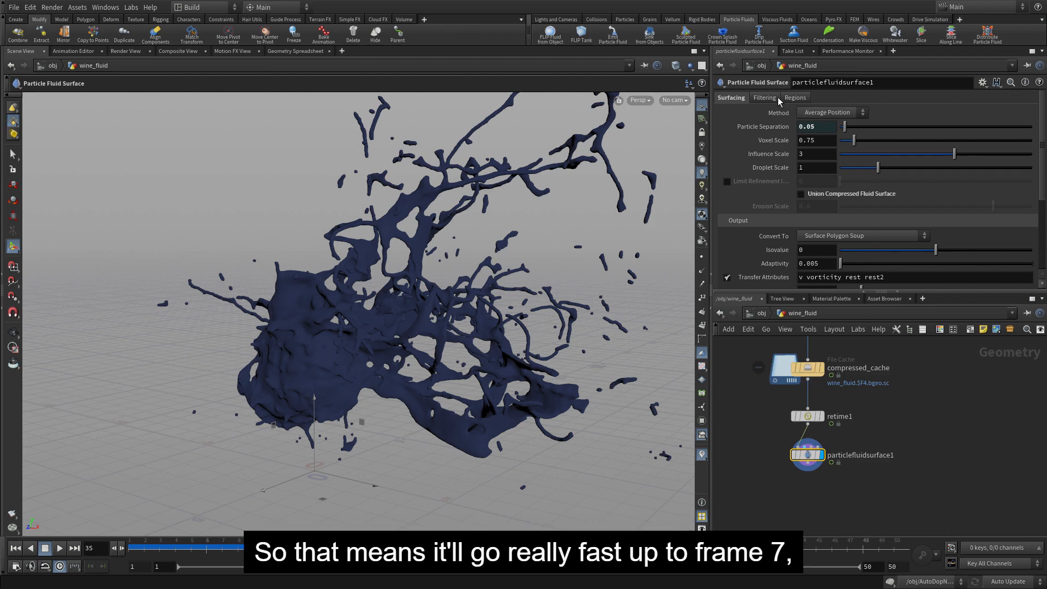
click(761, 98)
click(727, 112)
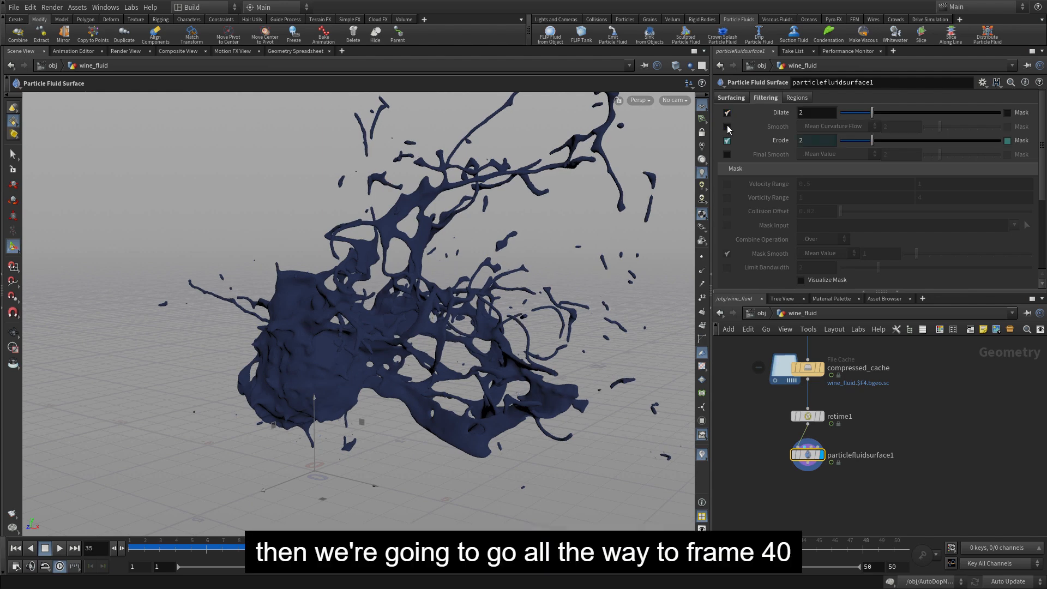
click(727, 127)
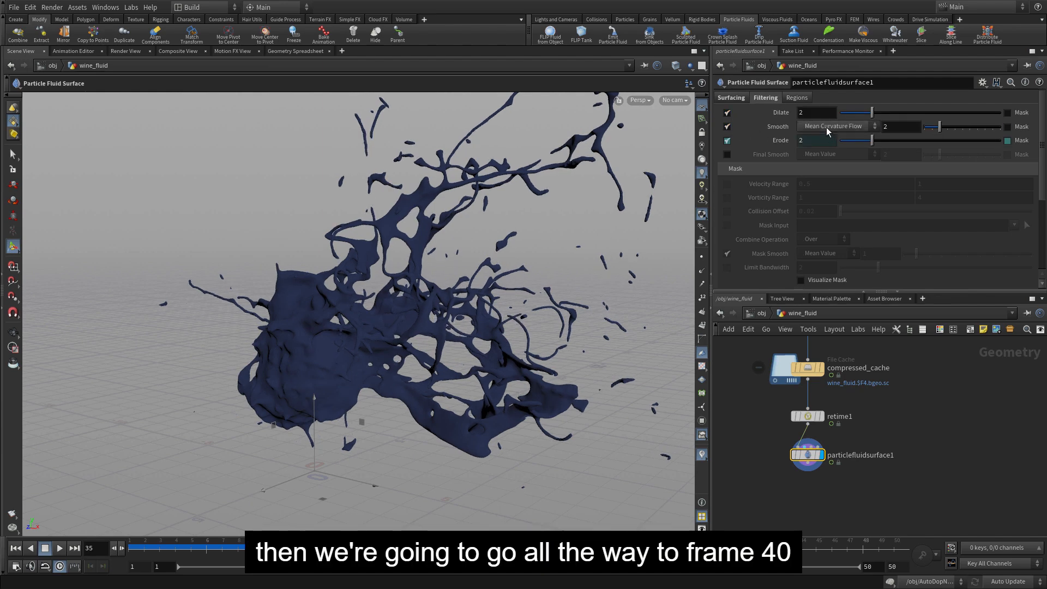
click(826, 127)
click(825, 179)
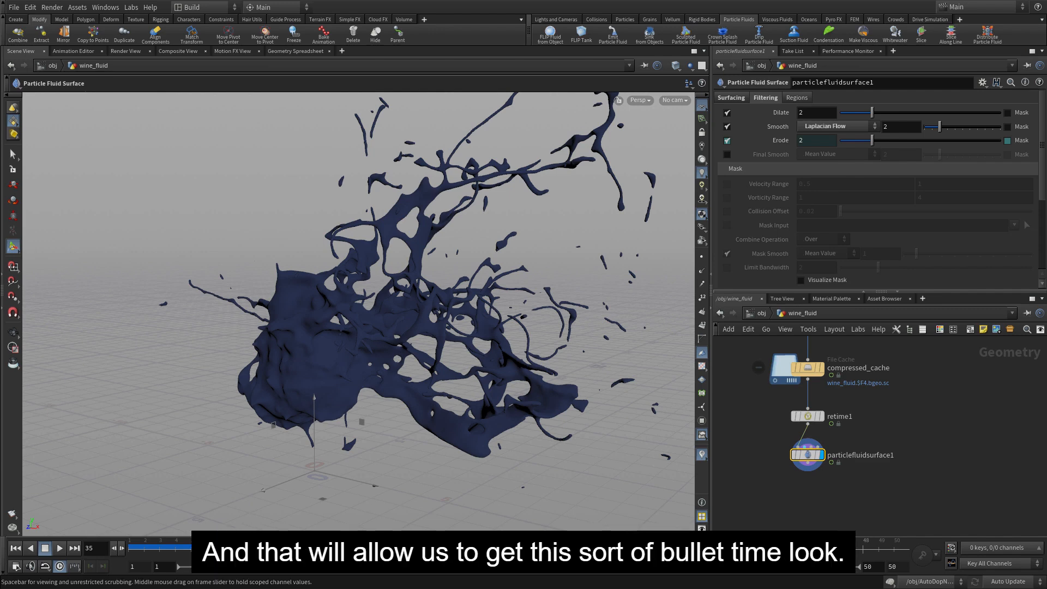
drag(662, 547, 381, 547)
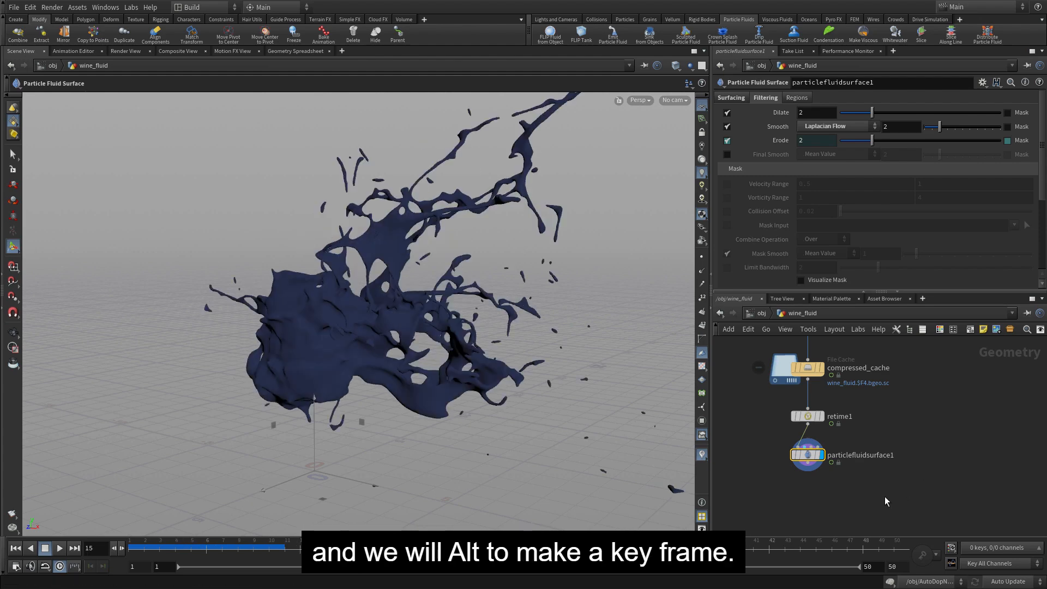
Add a USD Export node below particlefluidsurface1, wire the surface into it and display its result
middle_drag(884, 496, 889, 457)
key(Tab)
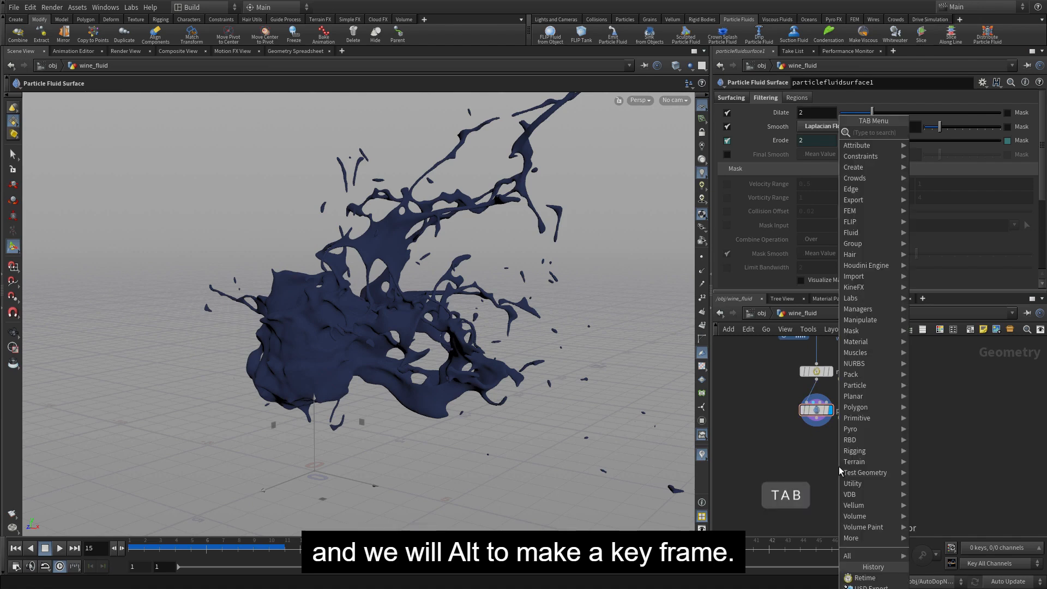
text(usd)
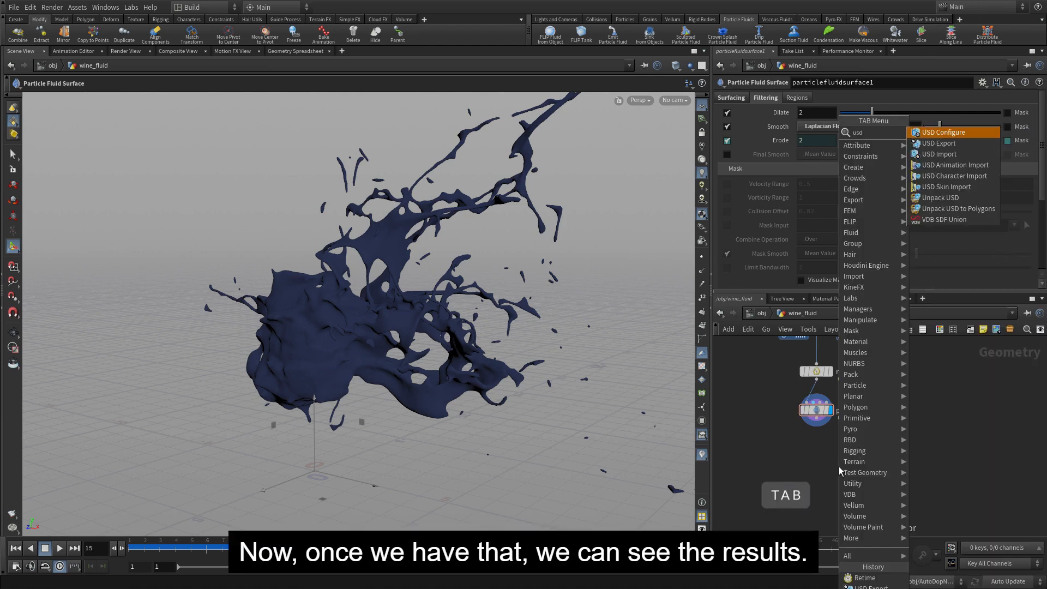
key(Return)
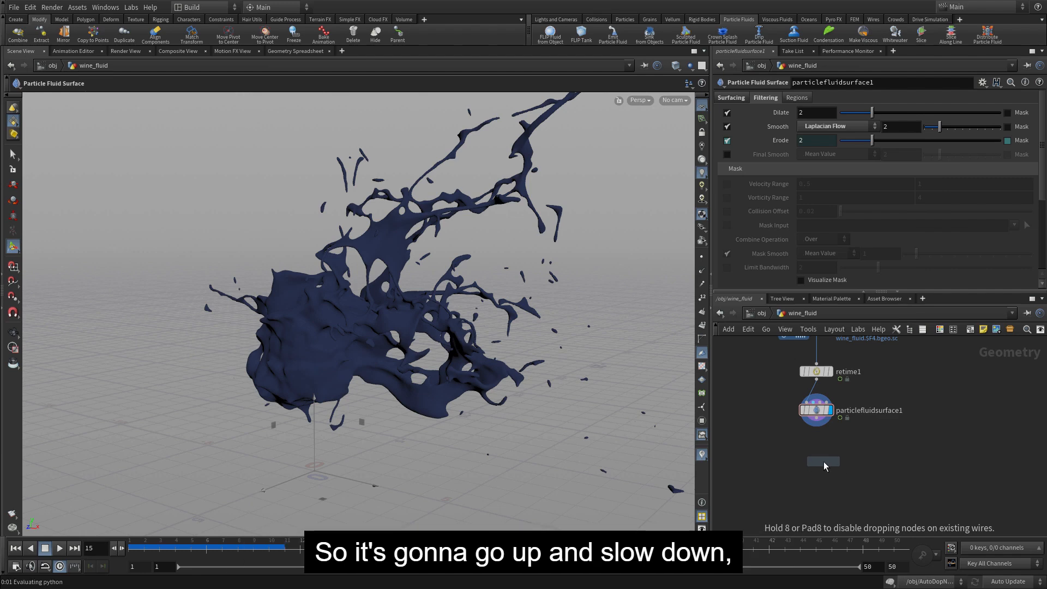
click(819, 462)
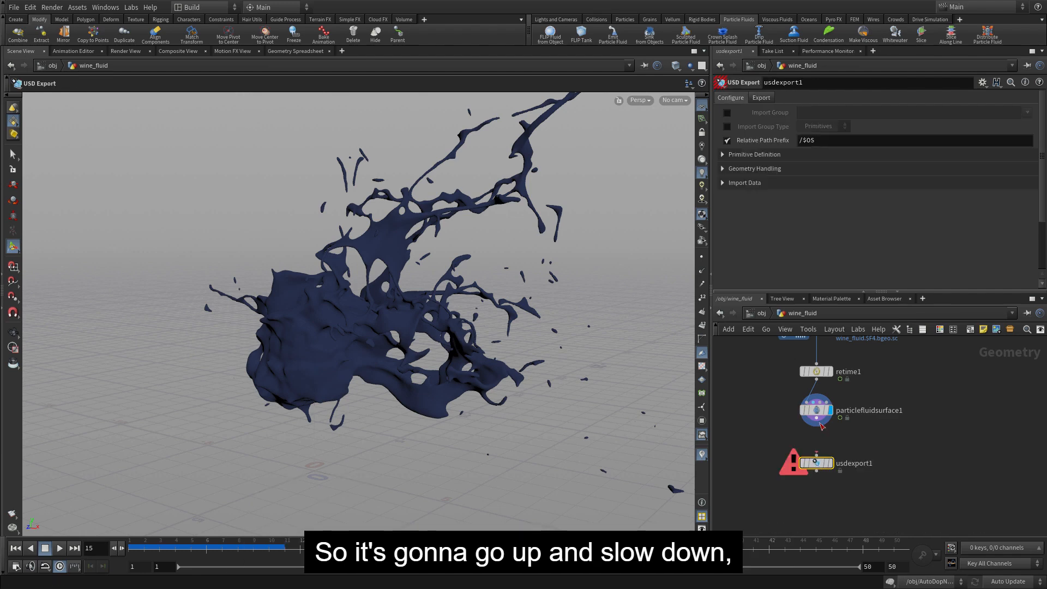
click(827, 464)
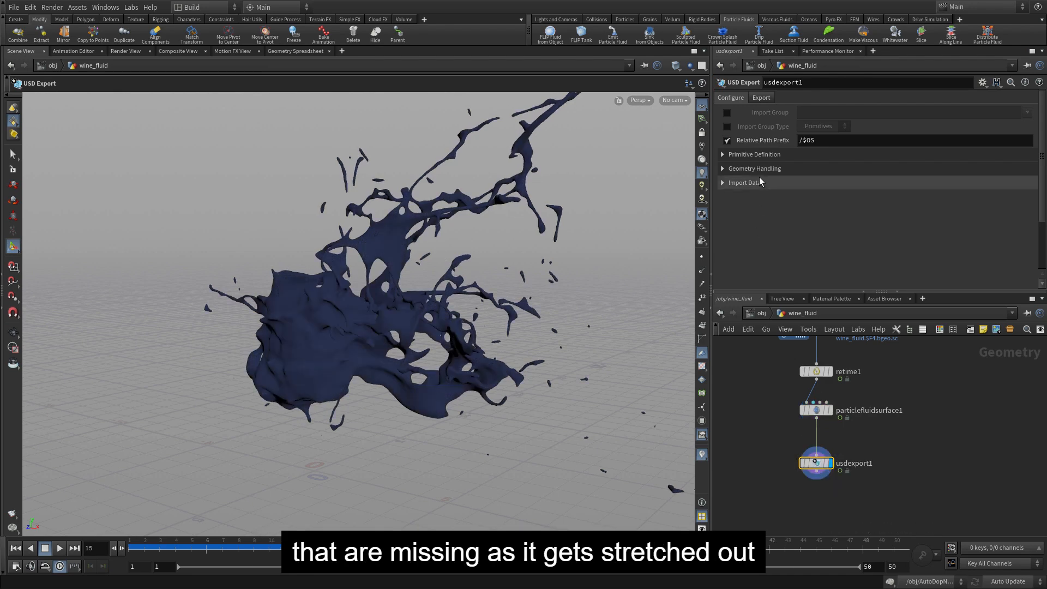
Set the USD Export node to Render Frame Range with the output file $HIP/usd/wine_surface.usd
click(762, 97)
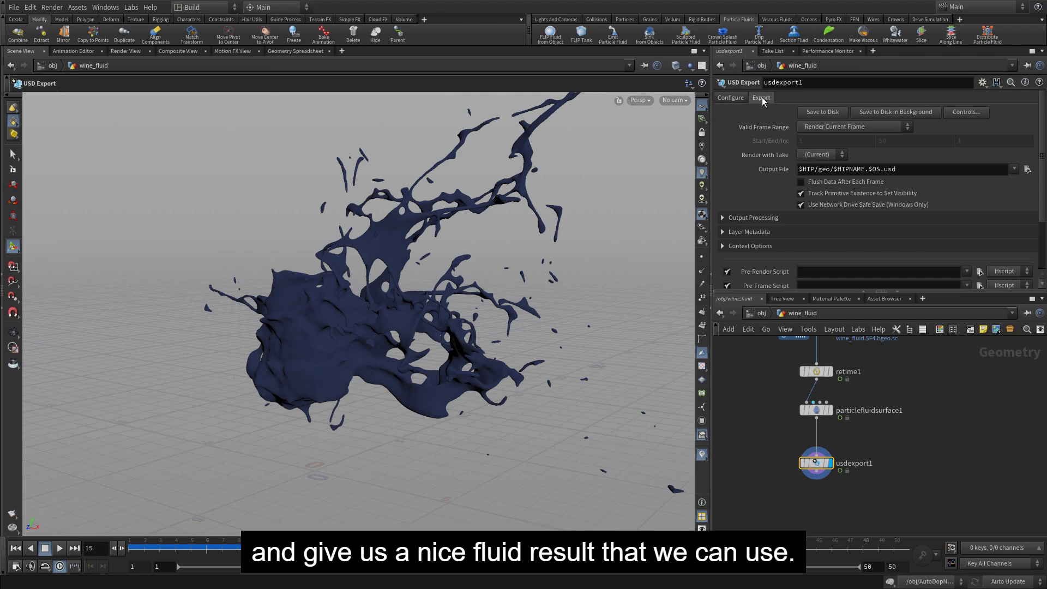
click(832, 128)
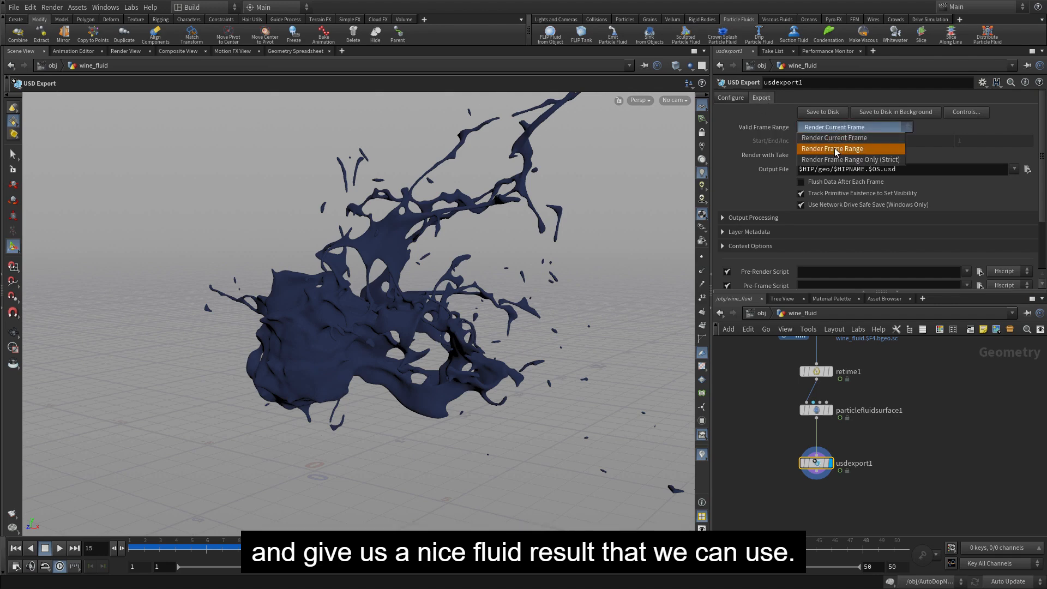
click(835, 149)
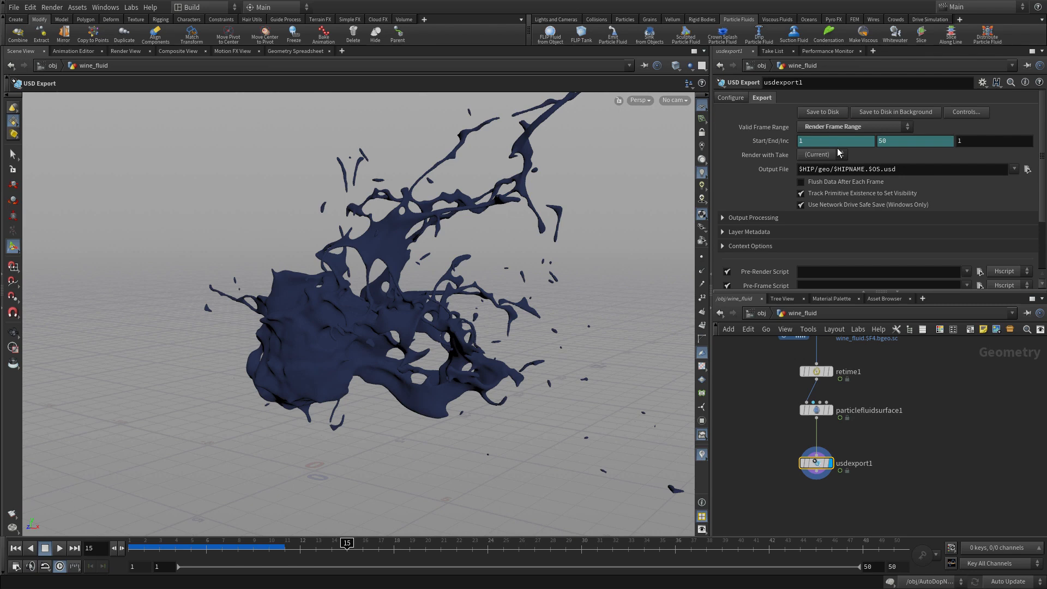
drag(880, 169, 821, 169)
key(BackSpace)
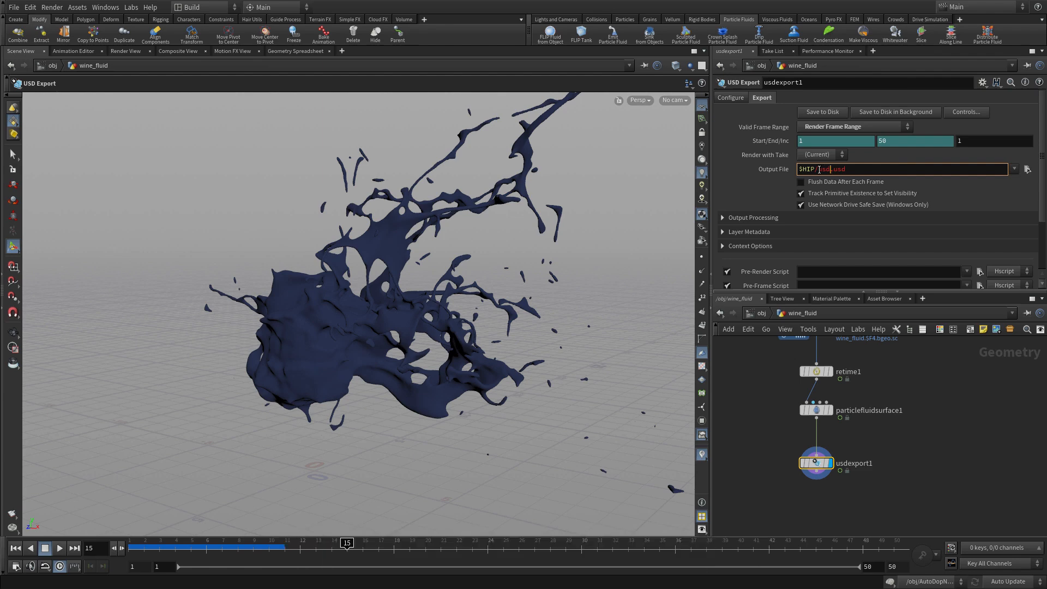
text(usd/)
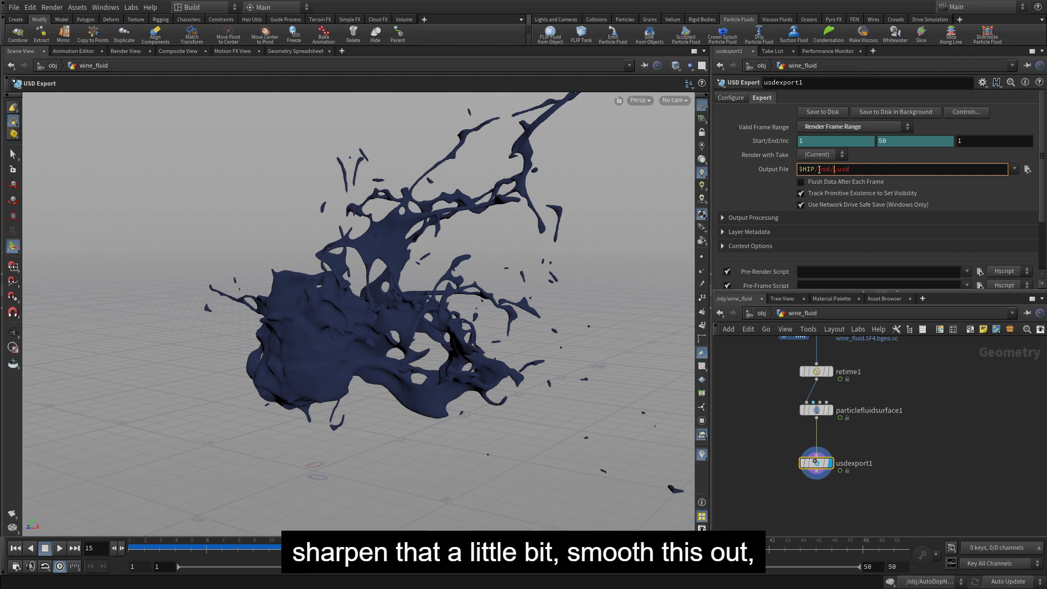
text(wine)
text(_surface)
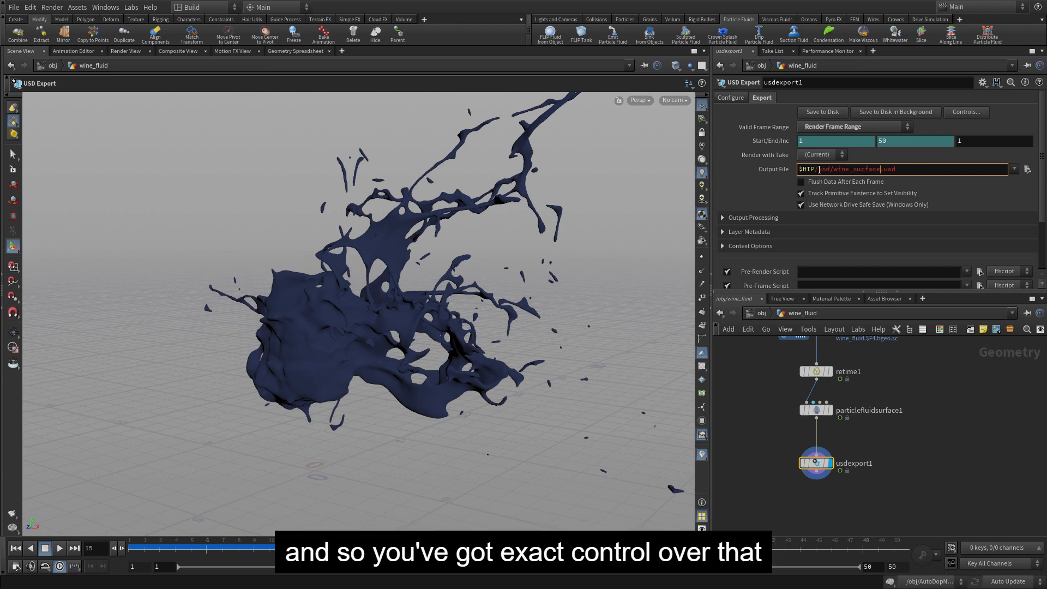
Copy the retime1 node from the wine_fluid network and rewind the timeline to frame 1
key(Return)
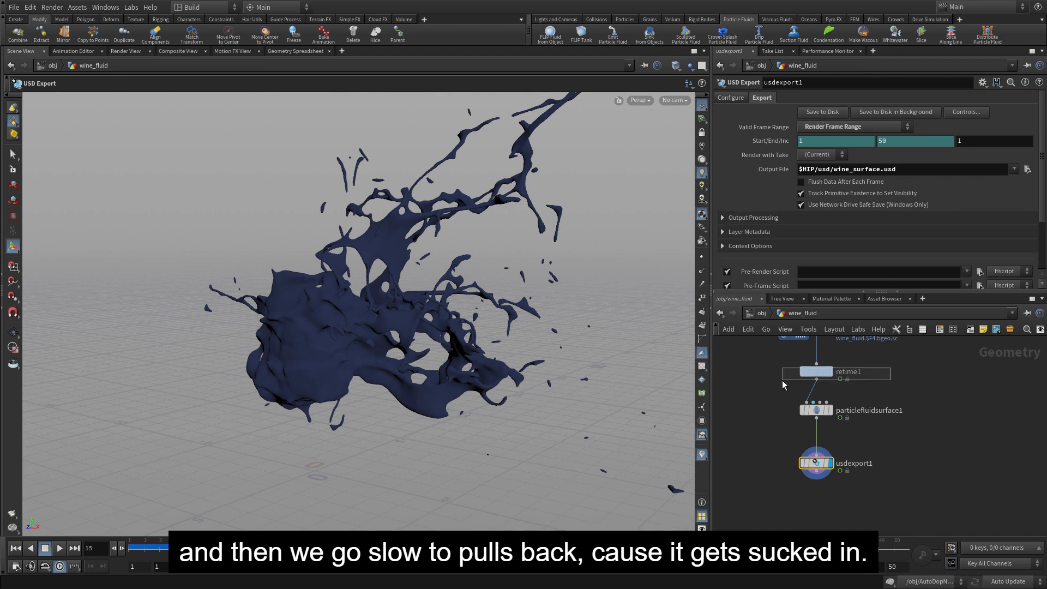
drag(781, 381, 770, 382)
key(ctrl+c)
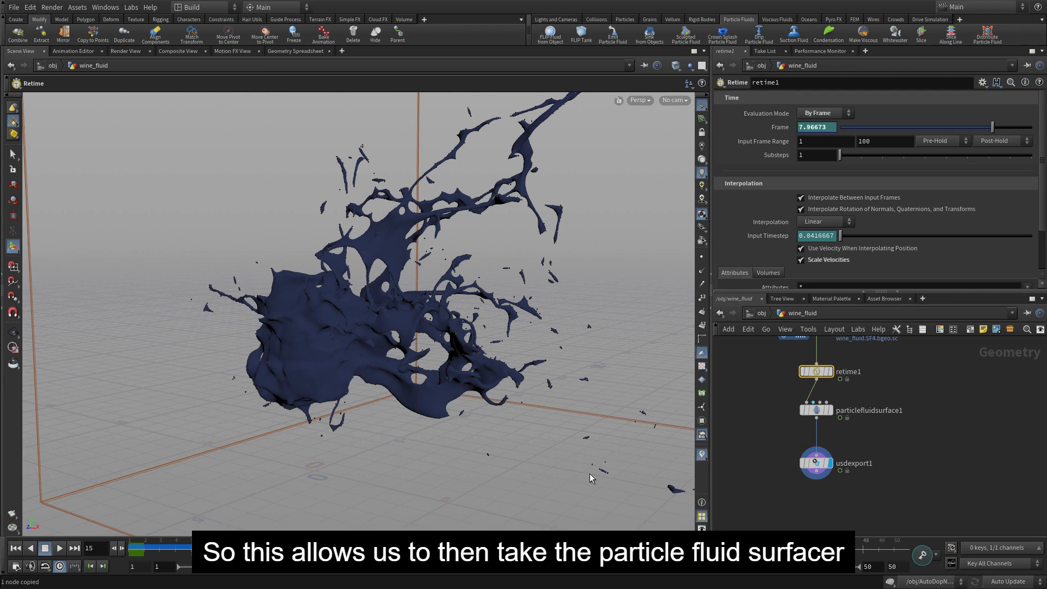
click(15, 547)
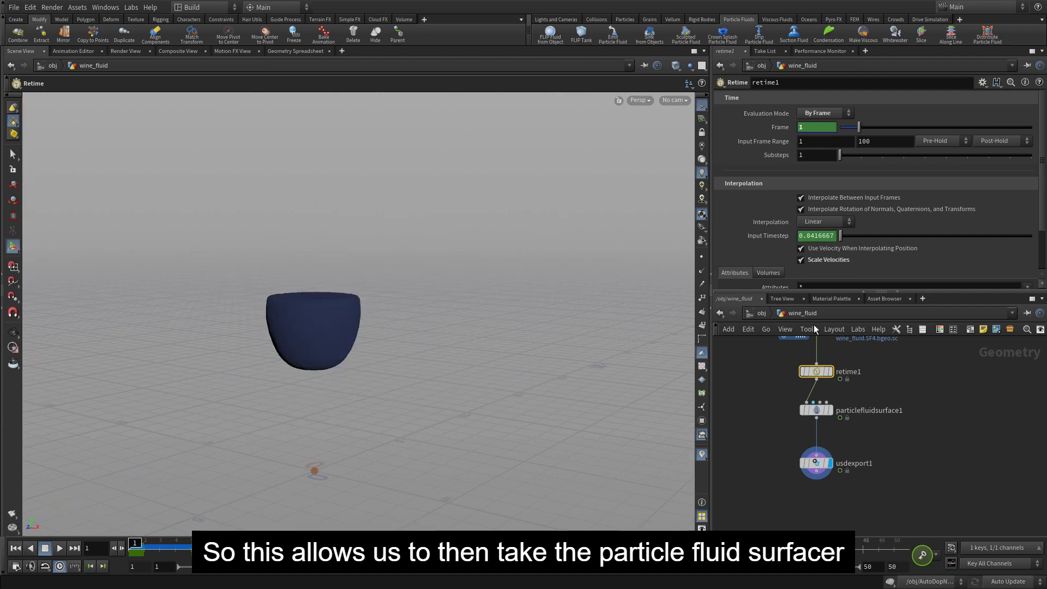
Go up to the object level and enter the wine_glass geometry network
click(761, 313)
middle_drag(758, 420, 946, 516)
double_click(782, 385)
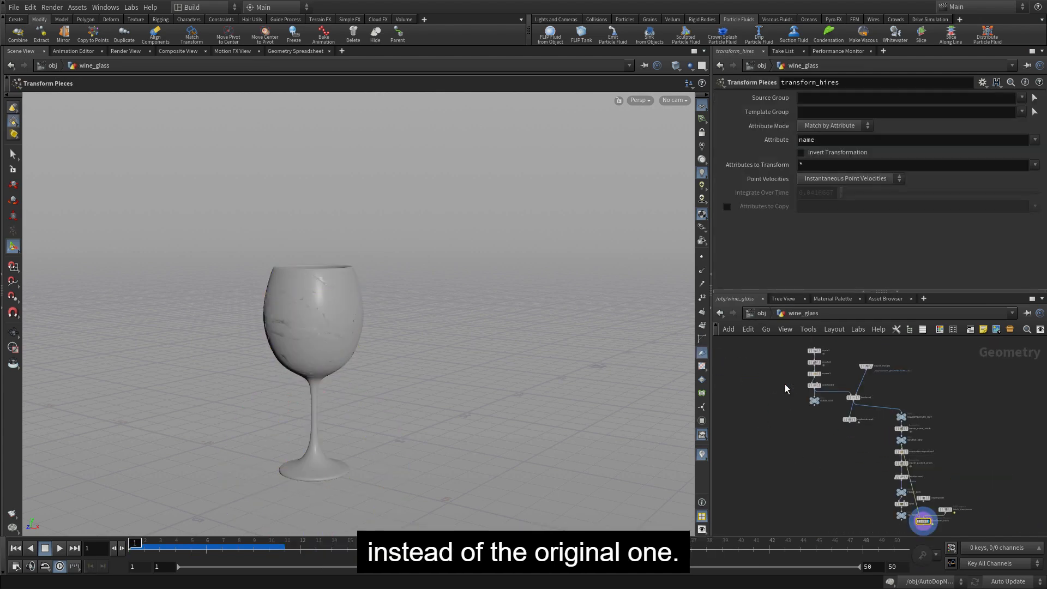
Add a File Cache node below transform_hires, wire the glass pieces into it and display its result
right_drag(823, 471, 853, 461)
middle_drag(850, 492, 725, 345)
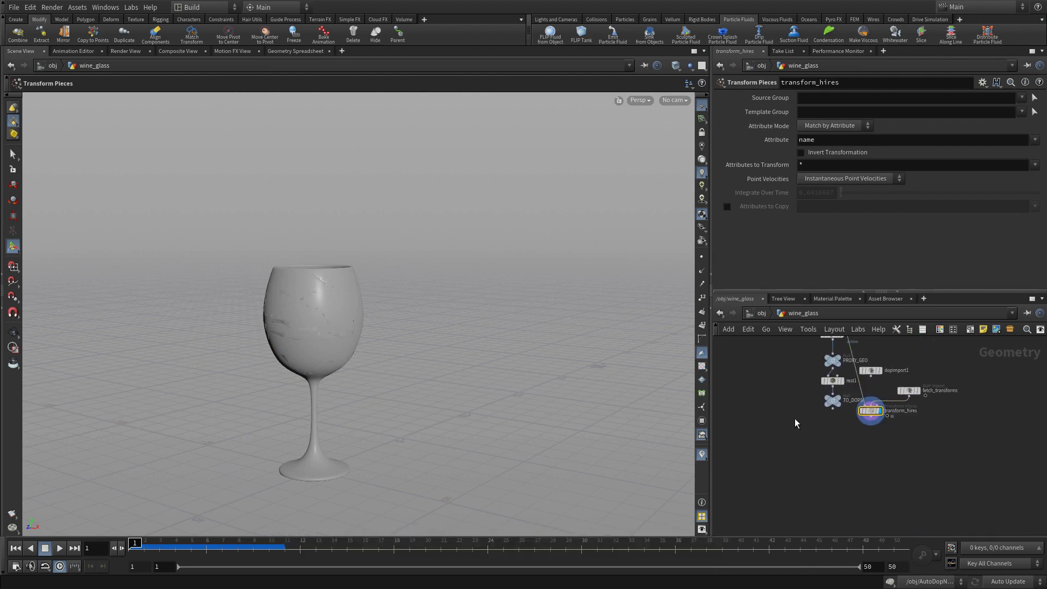
scroll(875, 443, up, 4)
key(Tab)
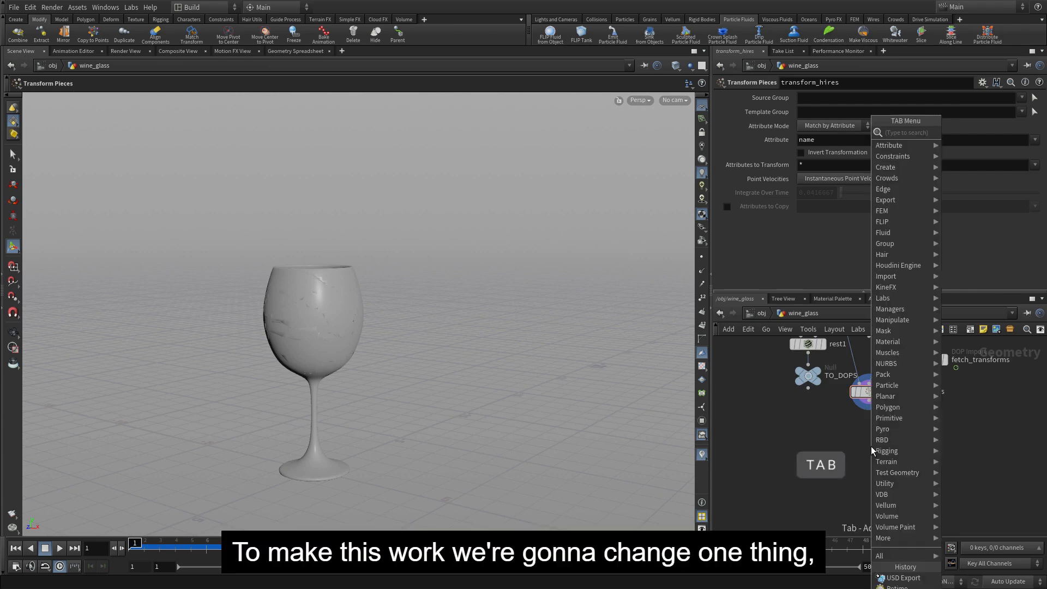
text(filec)
key(Return)
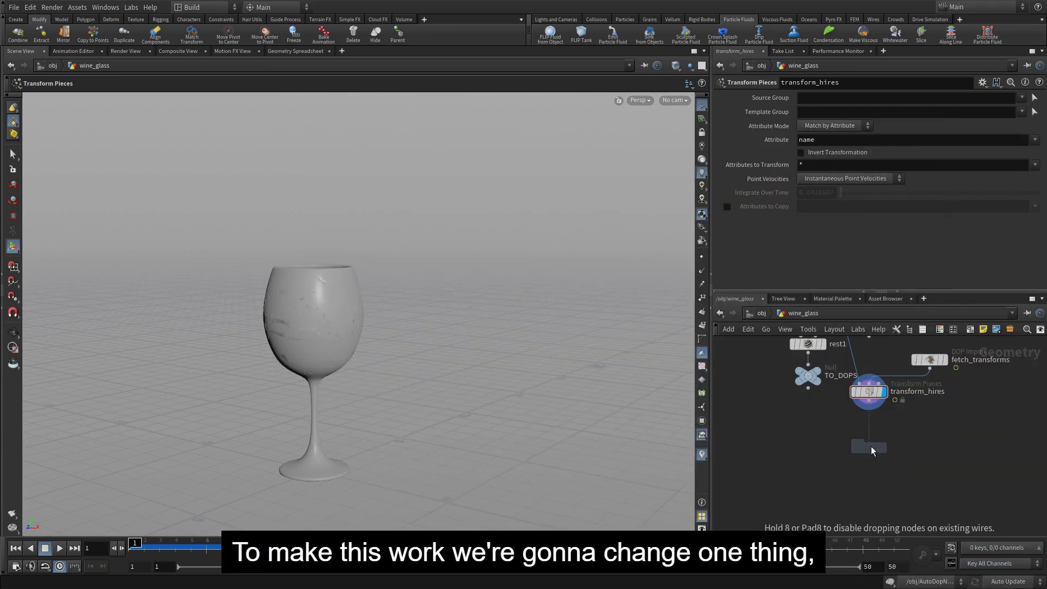
click(871, 446)
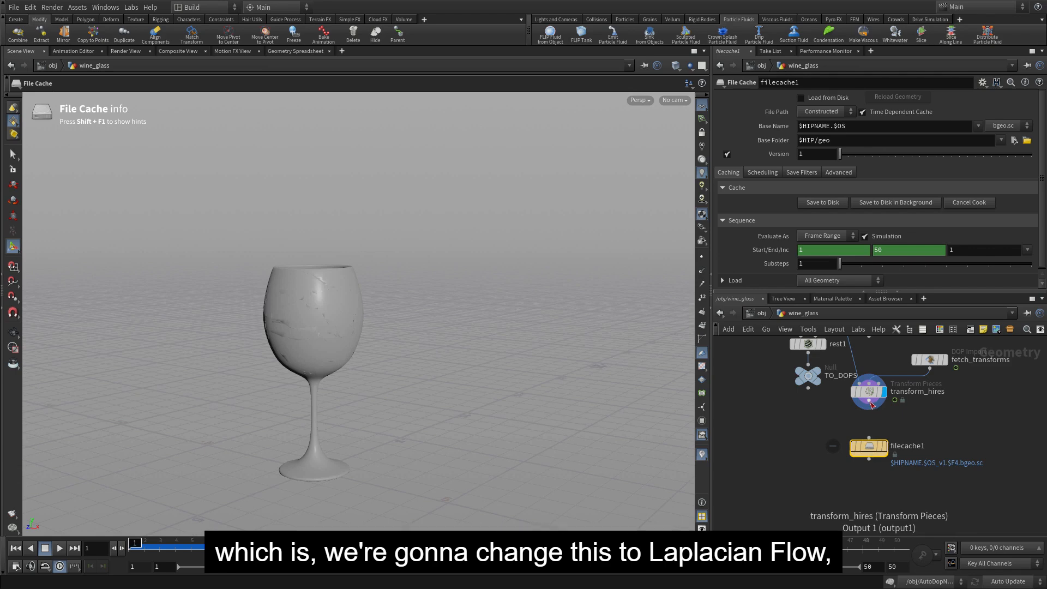
drag(871, 405, 869, 441)
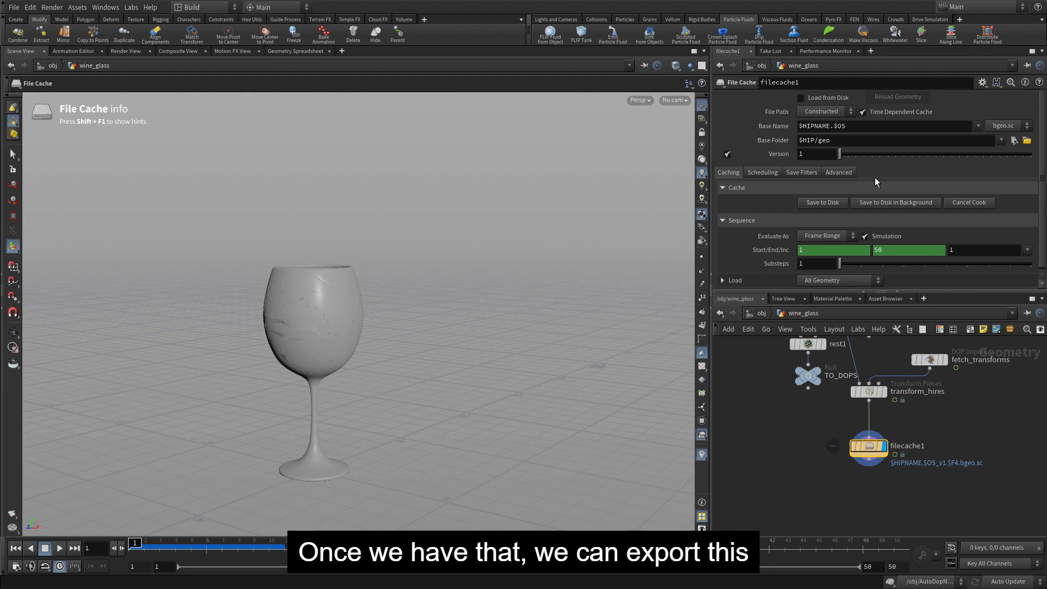
Set filecache1's base name to glass_pieces and base folder to $HIP/geo/glass/, with versioning turned off
double_click(857, 126)
text(glass)
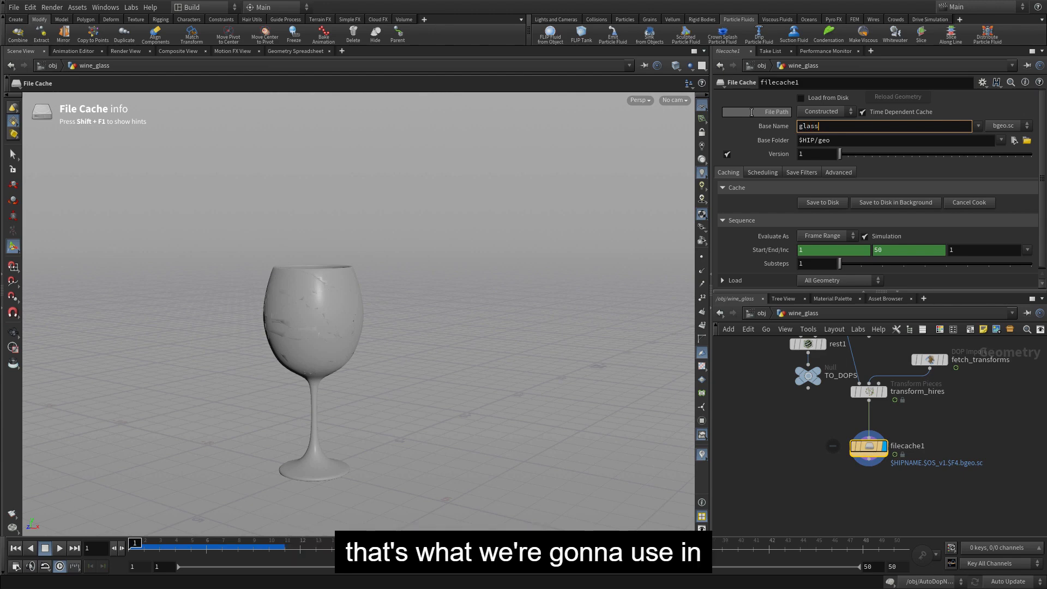
text(_pieces)
key(Return)
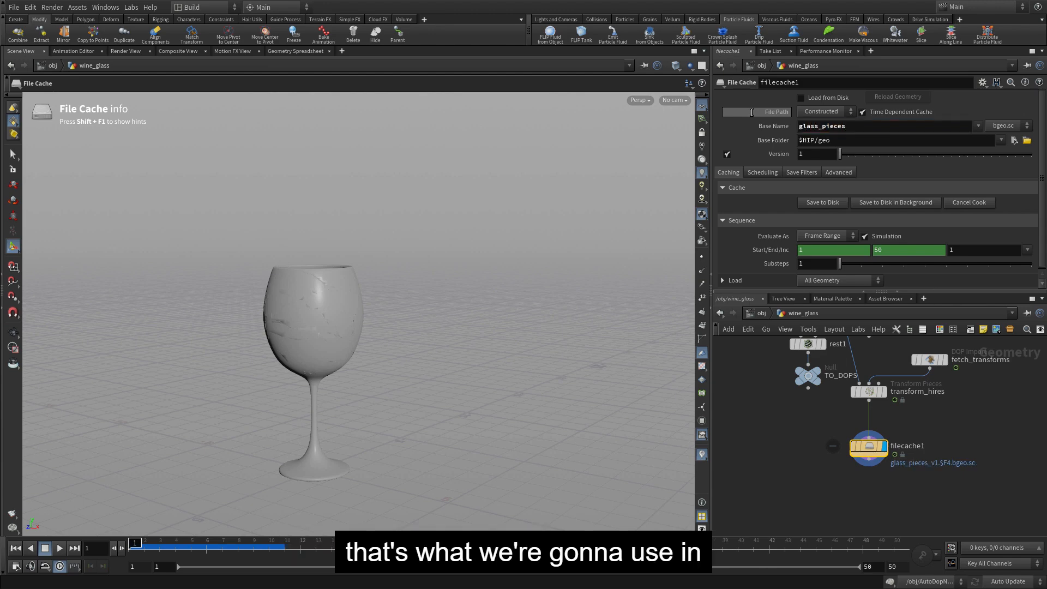
click(832, 140)
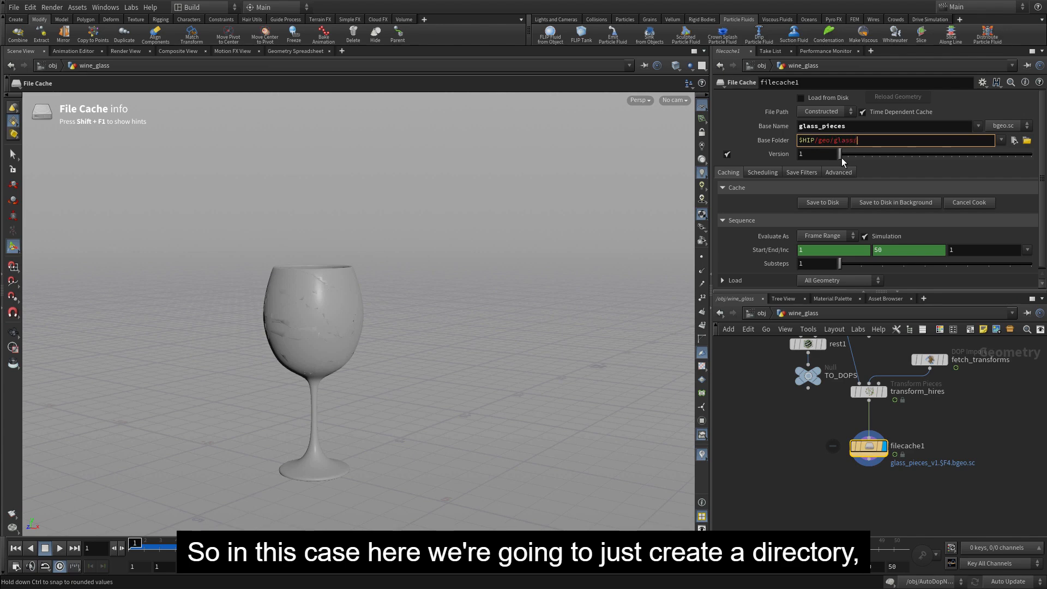
key(Return)
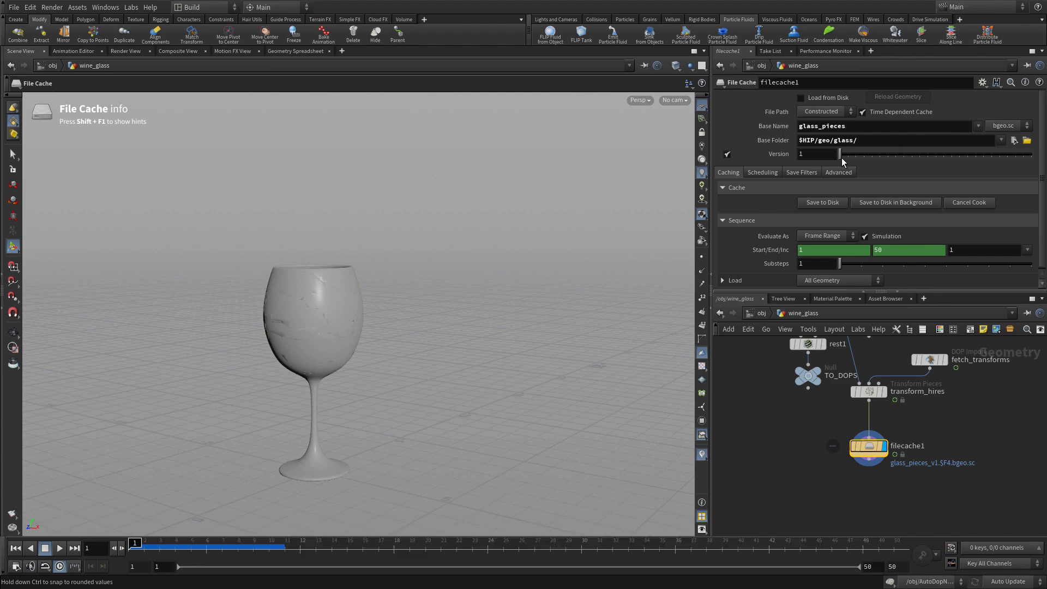
click(726, 155)
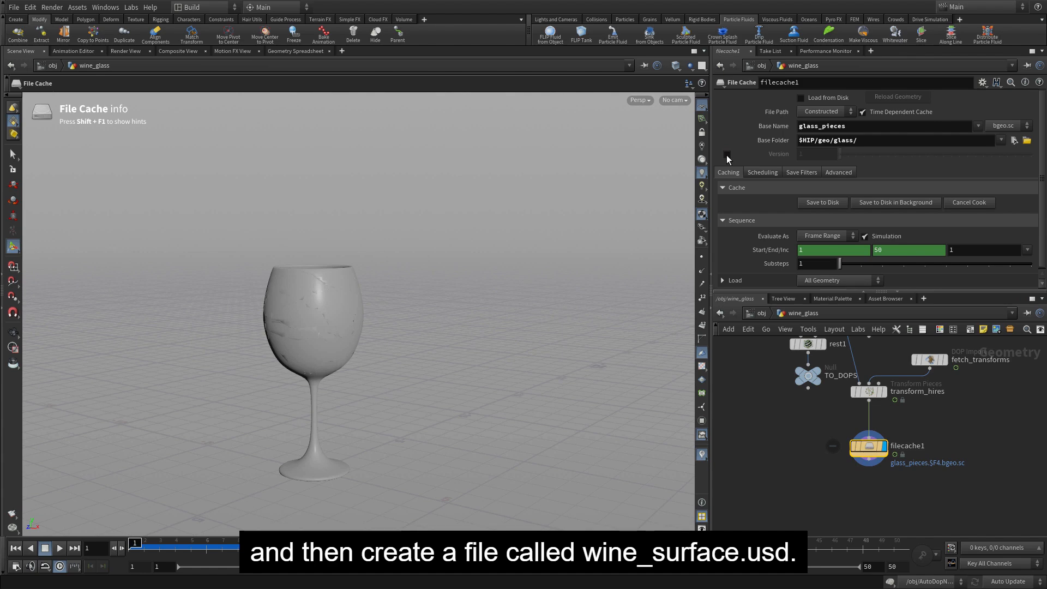
Set the glass cache's end frame to 10, save it to disk and scrub through the cached frames
right_click(890, 246)
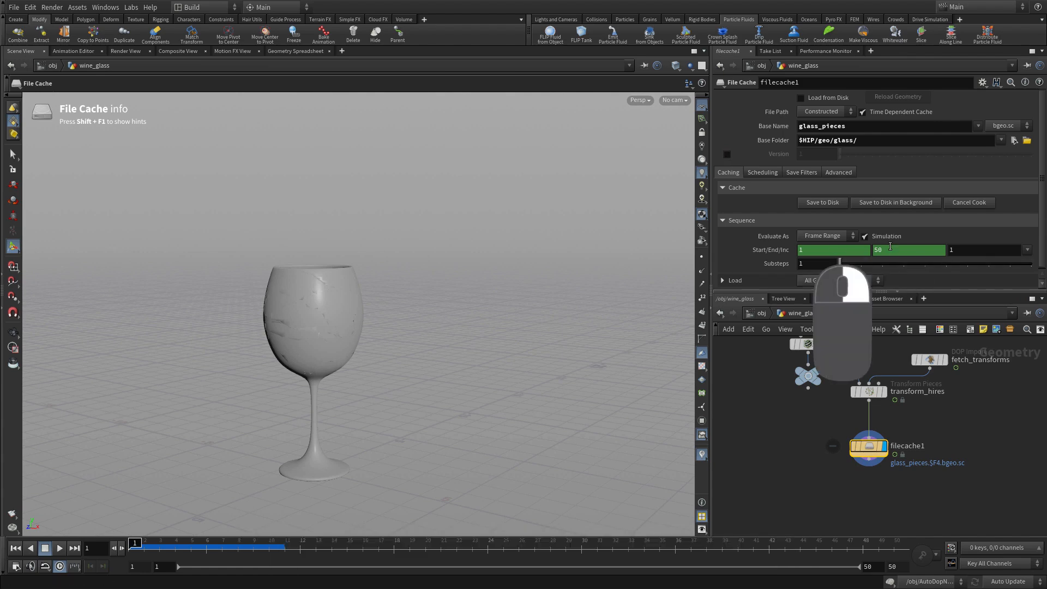
click(936, 375)
click(871, 251)
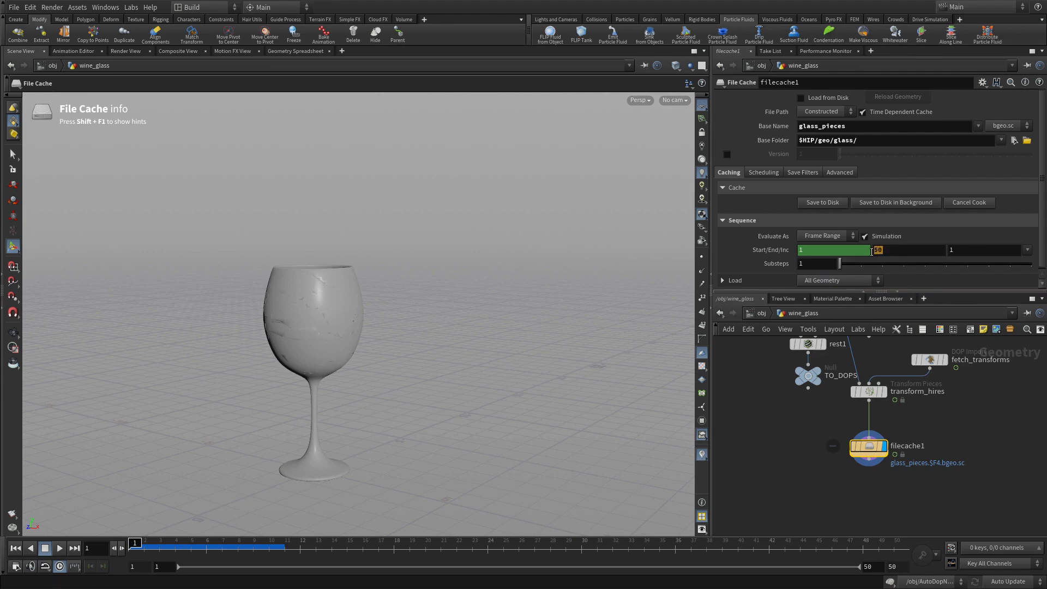
text(1)
key(Return)
click(819, 204)
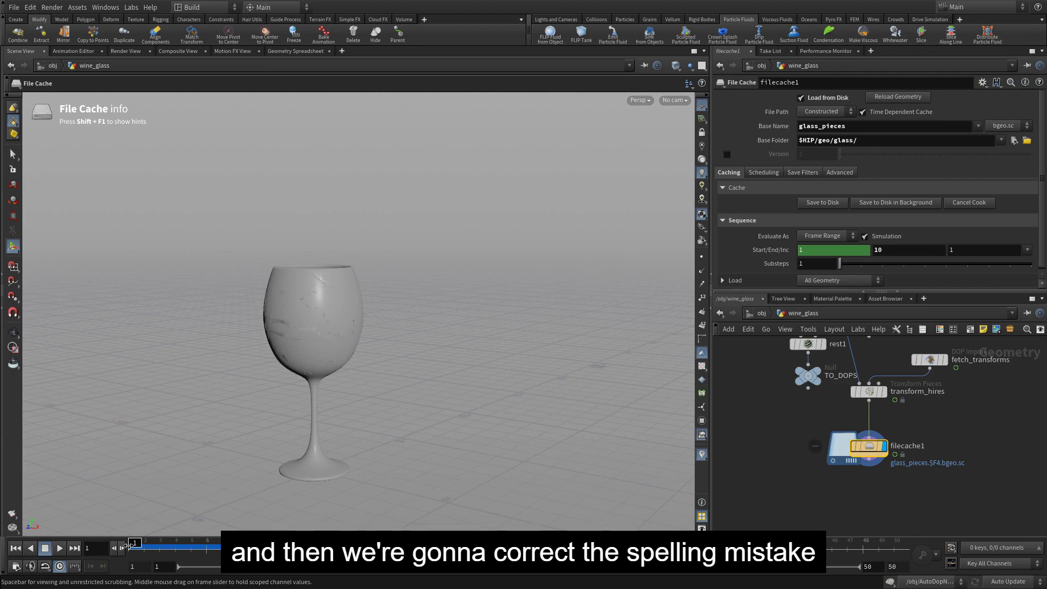
mouse_move(136, 543)
mouse_down()
mouse_move(287, 546)
mouse_move(135, 546)
mouse_up()
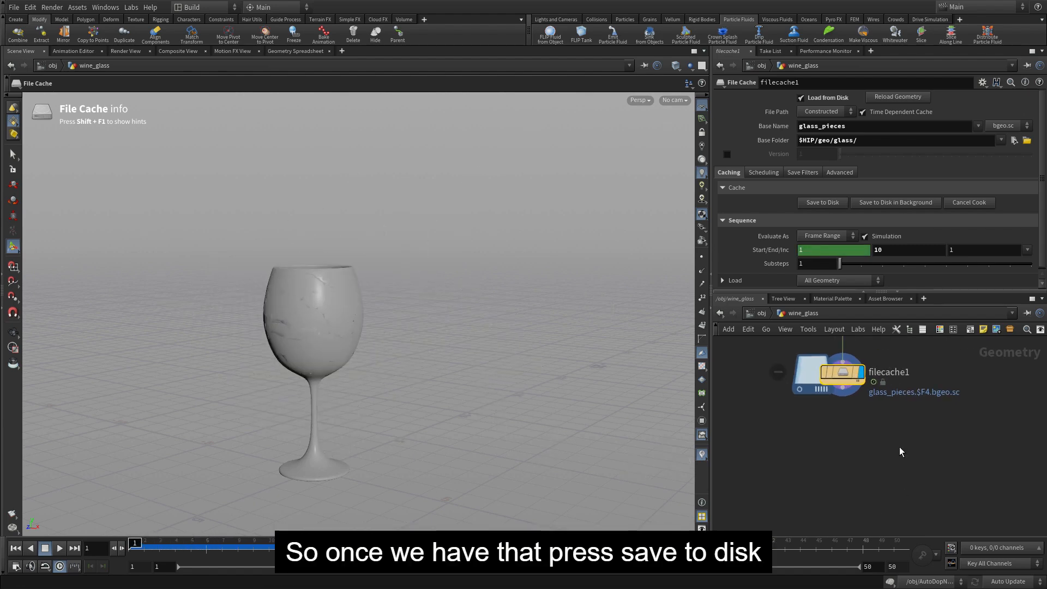
Paste the copied Retime node below filecache1, wire it in, display it and scrub the timeline to frame 49
key(ctrl+v)
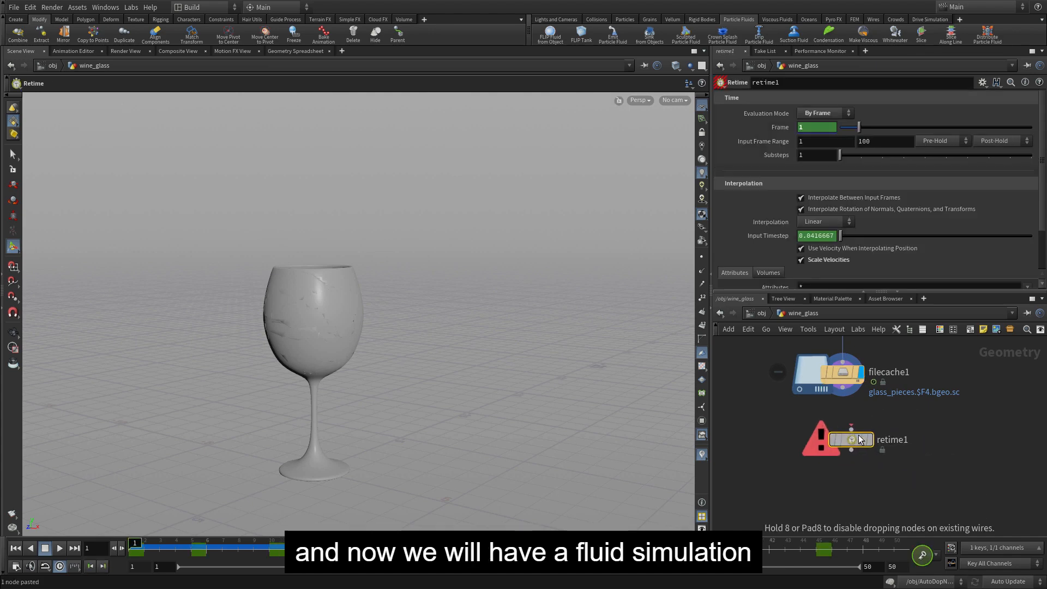
click(850, 436)
click(843, 424)
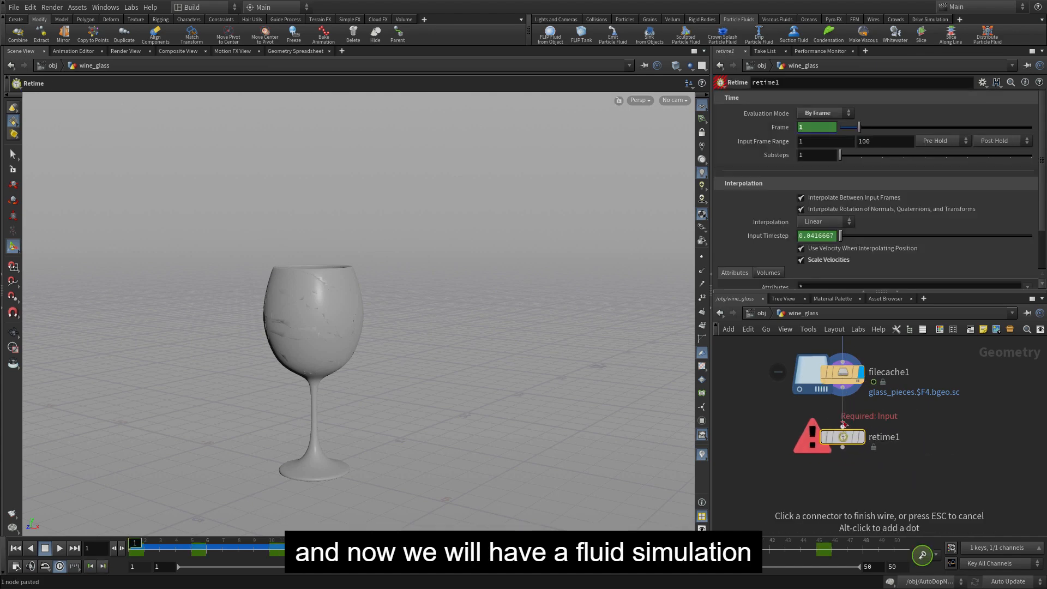
click(849, 437)
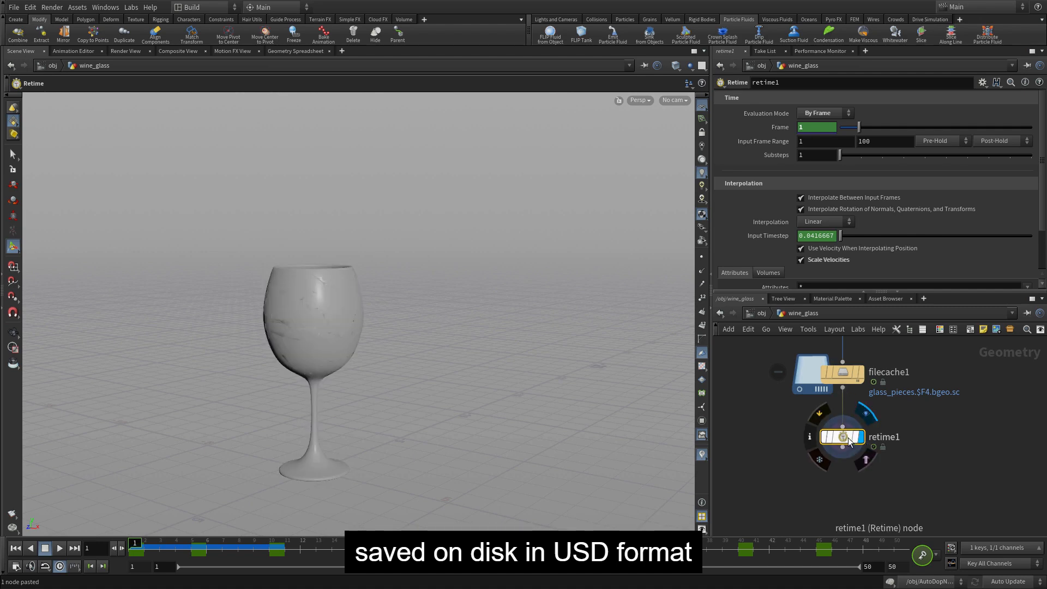
drag(142, 549, 889, 553)
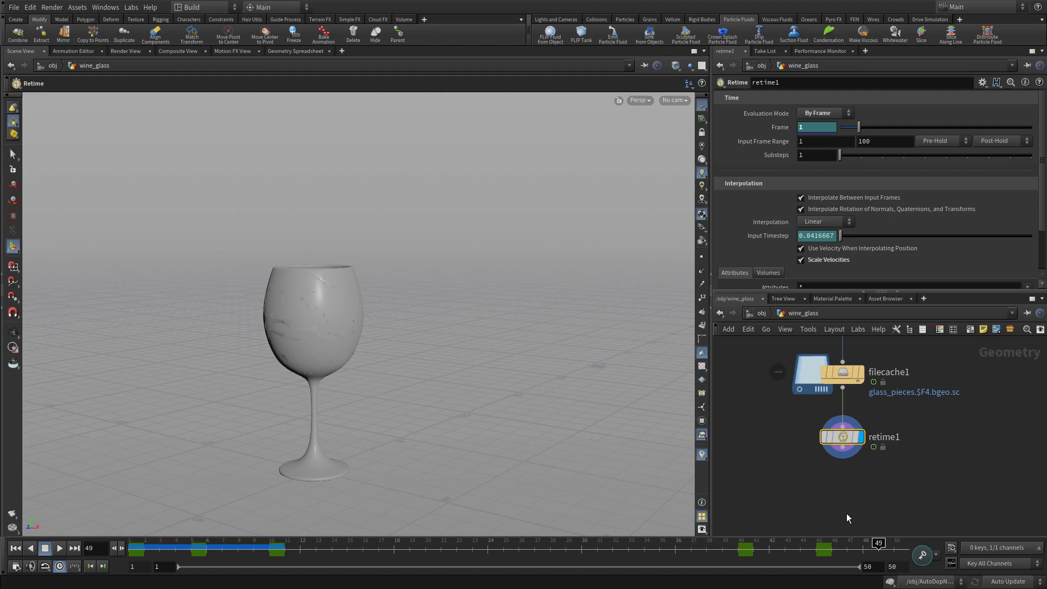
Add and display an Attribute Delete node wired below retime1, removing the primitive attribute name
middle_drag(847, 514, 834, 460)
key(Tab)
text(att)
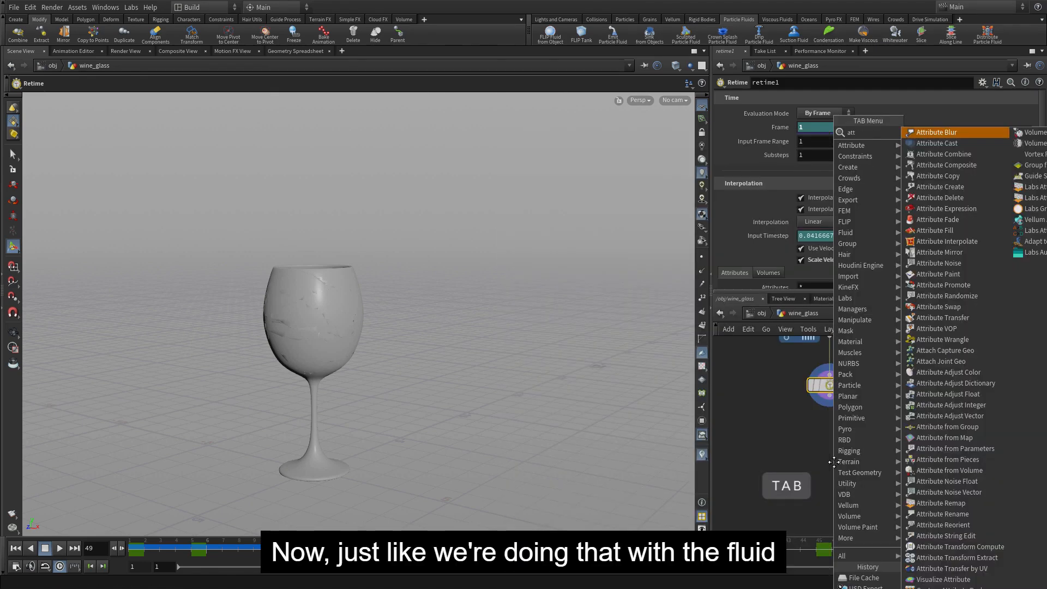
text(ri)
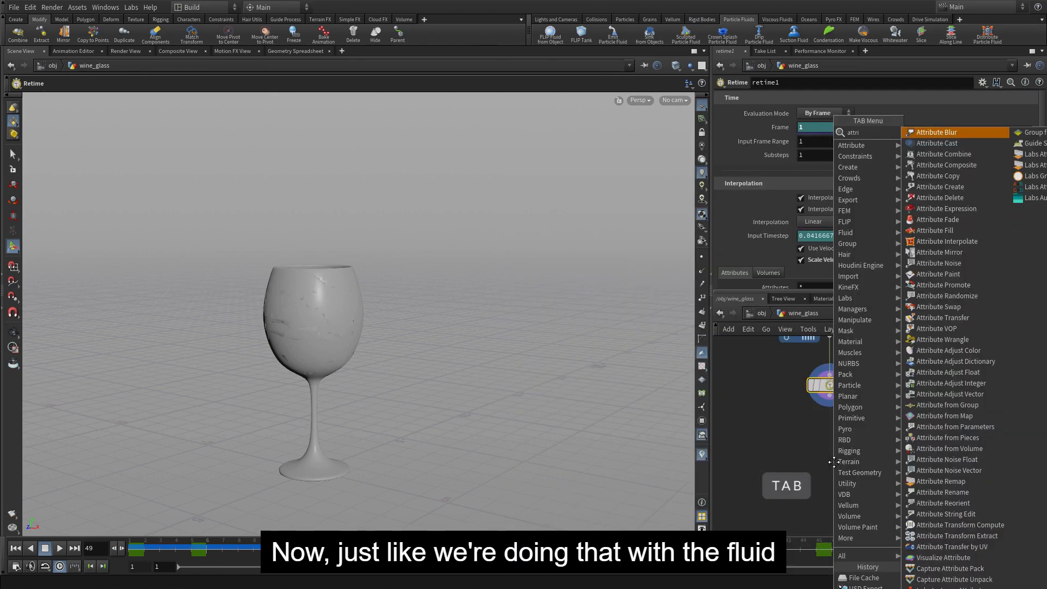
click(951, 198)
click(834, 444)
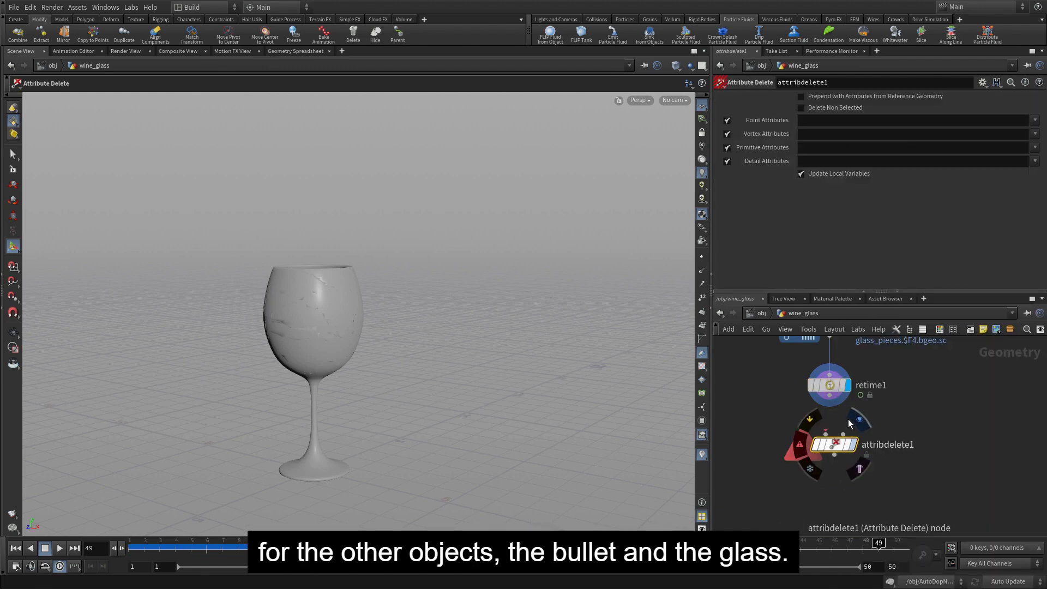
click(829, 402)
click(825, 434)
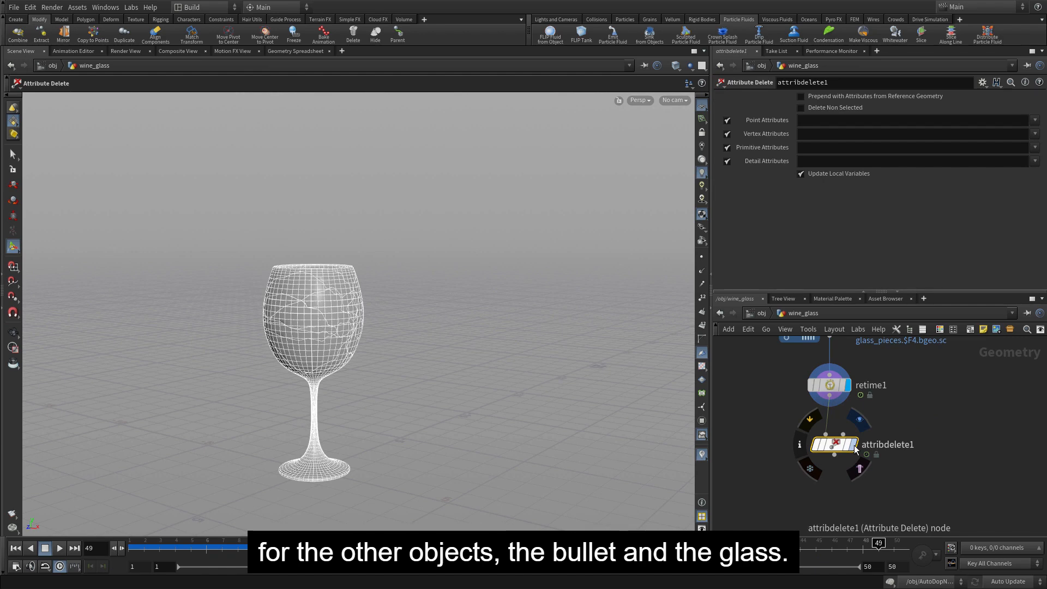
click(853, 446)
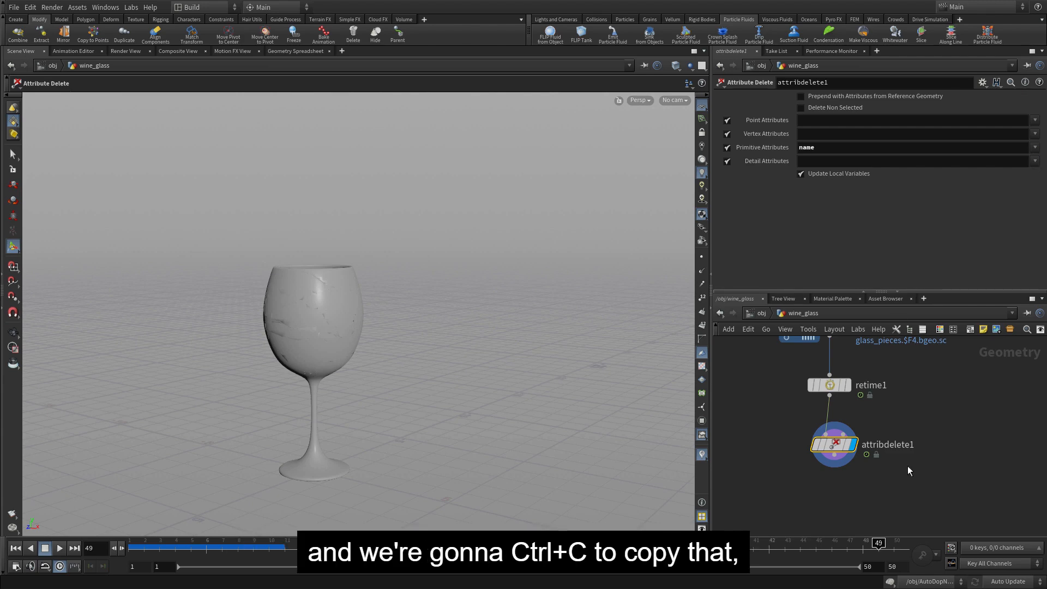
Add a Switch node to the glass network, below and beside attribdelete1
scroll(897, 466, down, 2)
scroll(897, 466, down, 2)
middle_drag(843, 473, 895, 451)
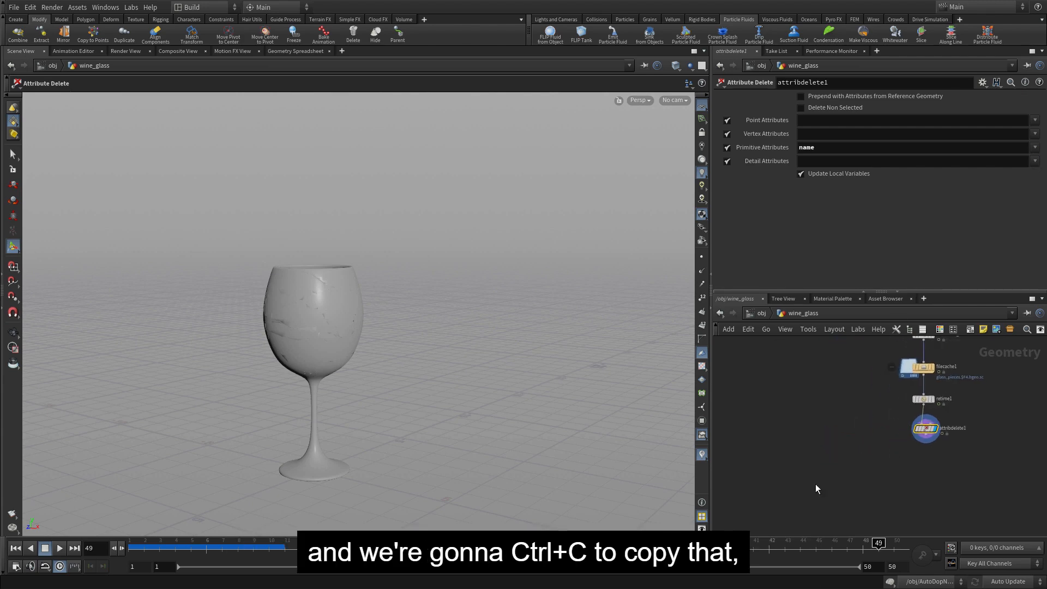
key(Tab)
text(sw)
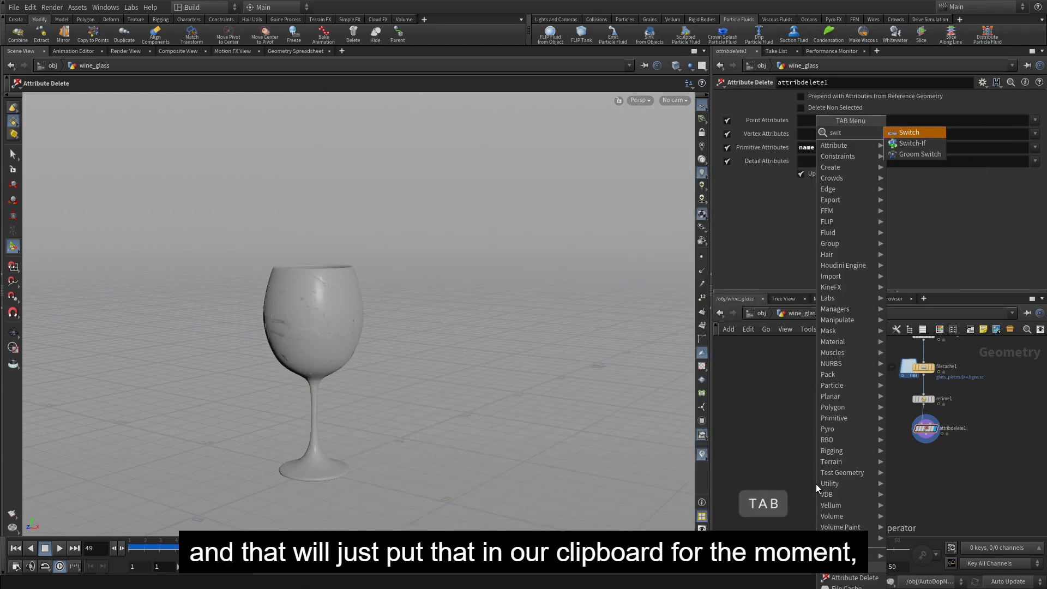
text(it)
key(Return)
click(833, 463)
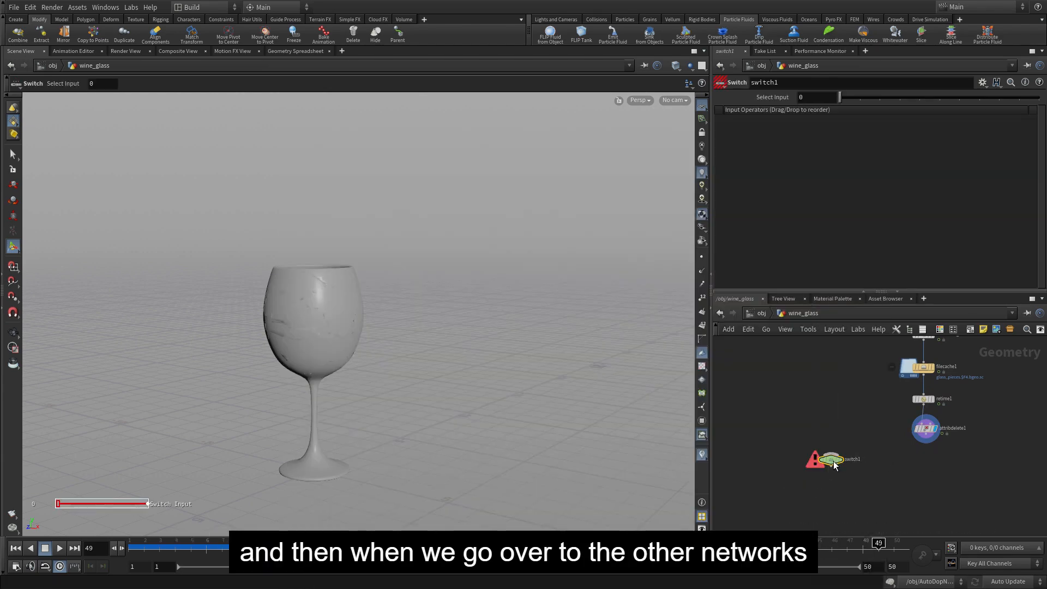
Move the GLASS_OUT null down the network to just above switch1
middle_drag(790, 377, 853, 496)
right_drag(872, 449, 858, 457)
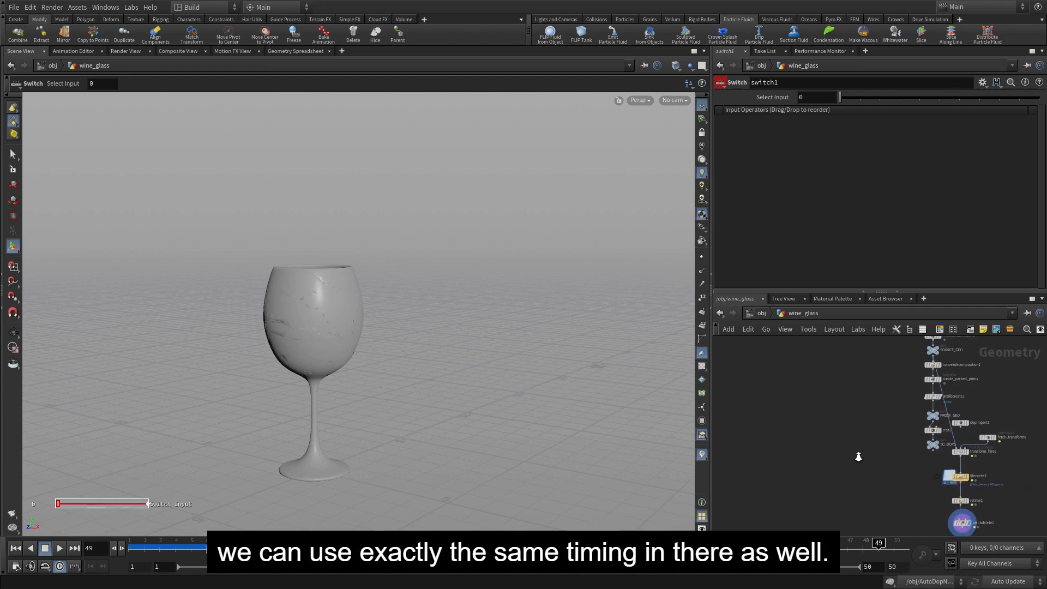
scroll(868, 453, down, 3)
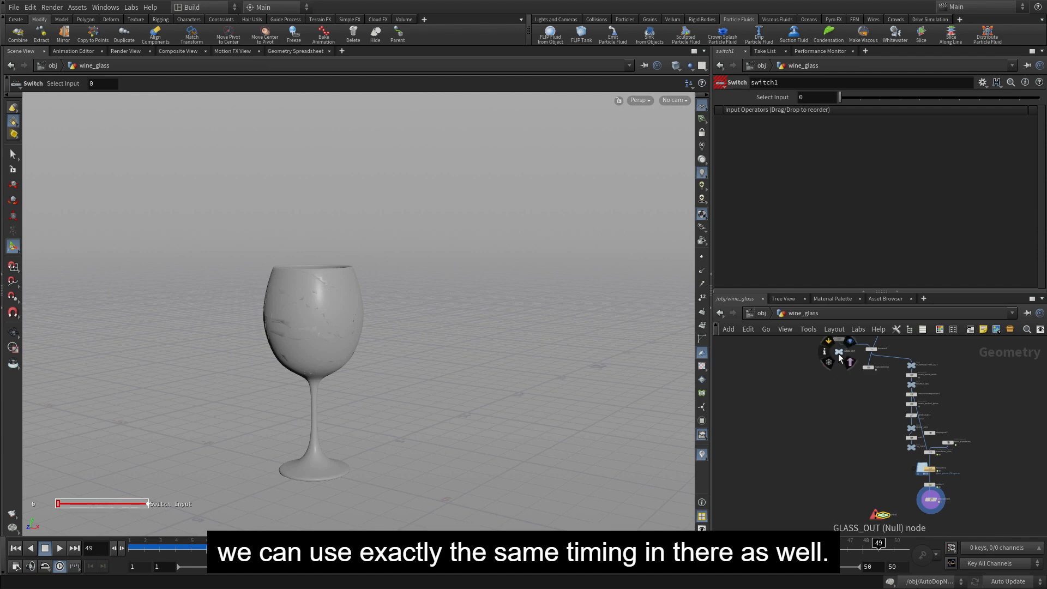
drag(838, 353, 870, 489)
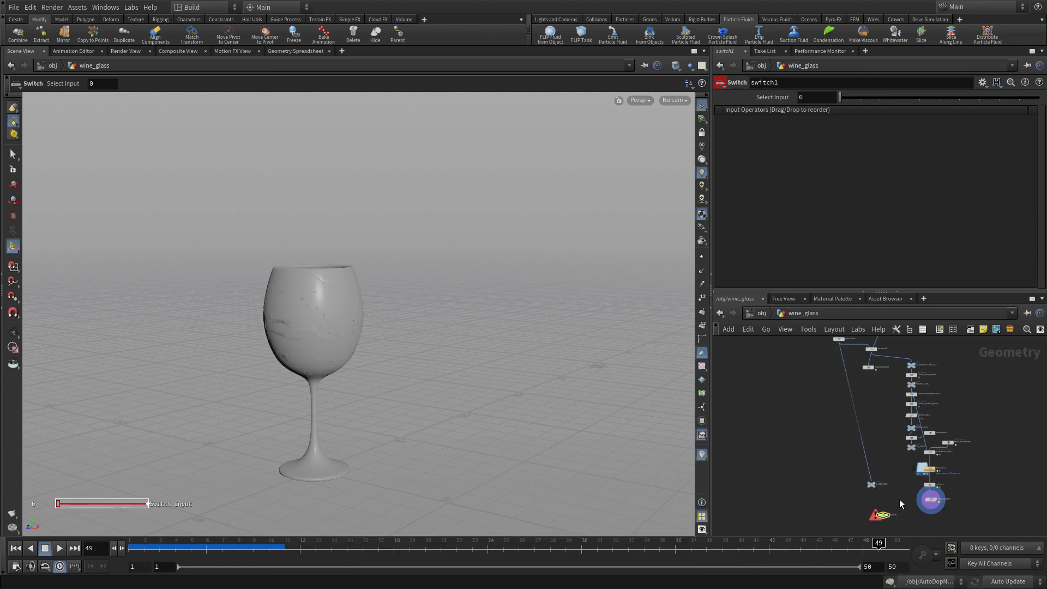
Wire GLASS_OUT into switch1 as its first input and attribdelete1 as its second input, and display the switch
right_drag(965, 486, 986, 453)
middle_drag(960, 473, 967, 366)
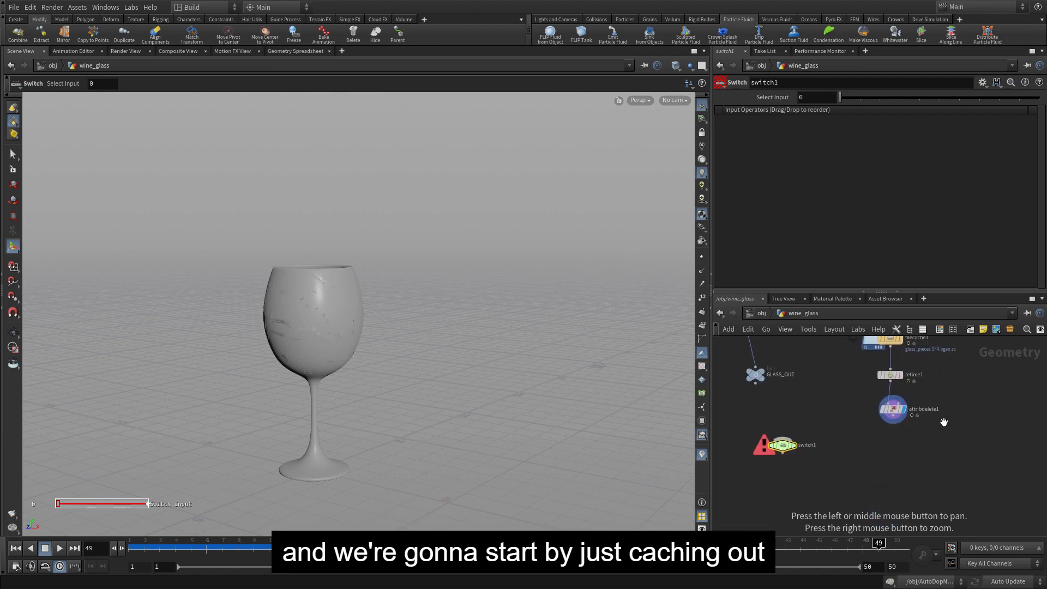
right_drag(943, 422, 947, 418)
click(729, 377)
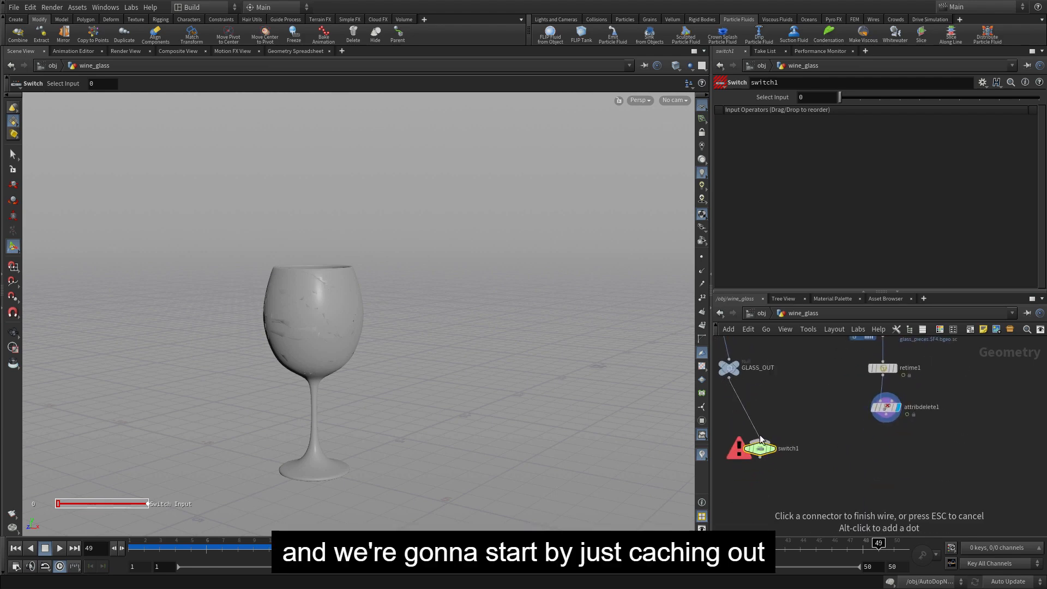
click(759, 440)
click(887, 419)
click(775, 438)
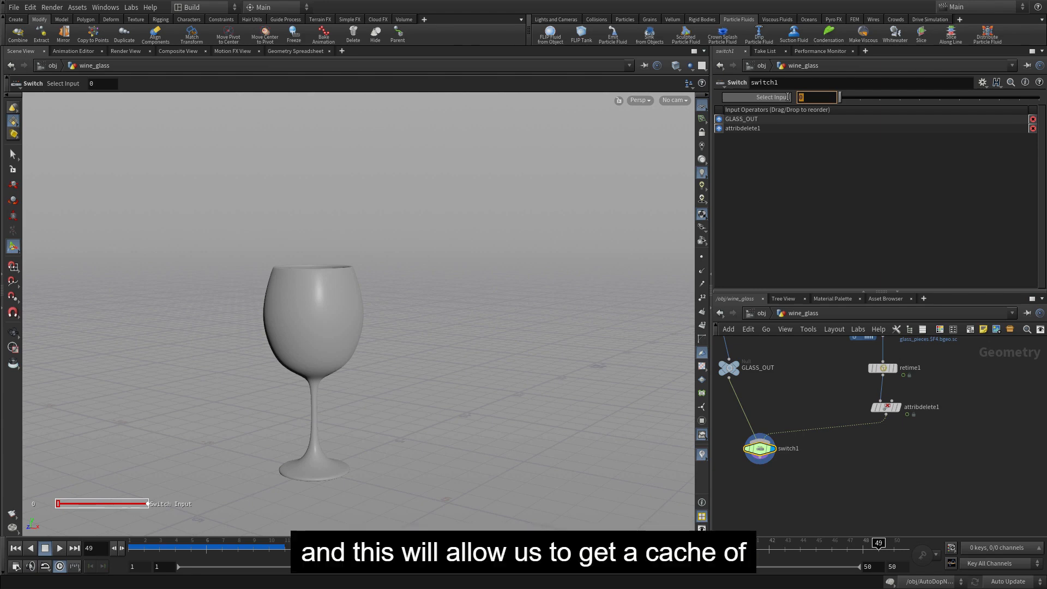
Set switch1's Select Input to the expression $F>5 && $F<45
text($F)
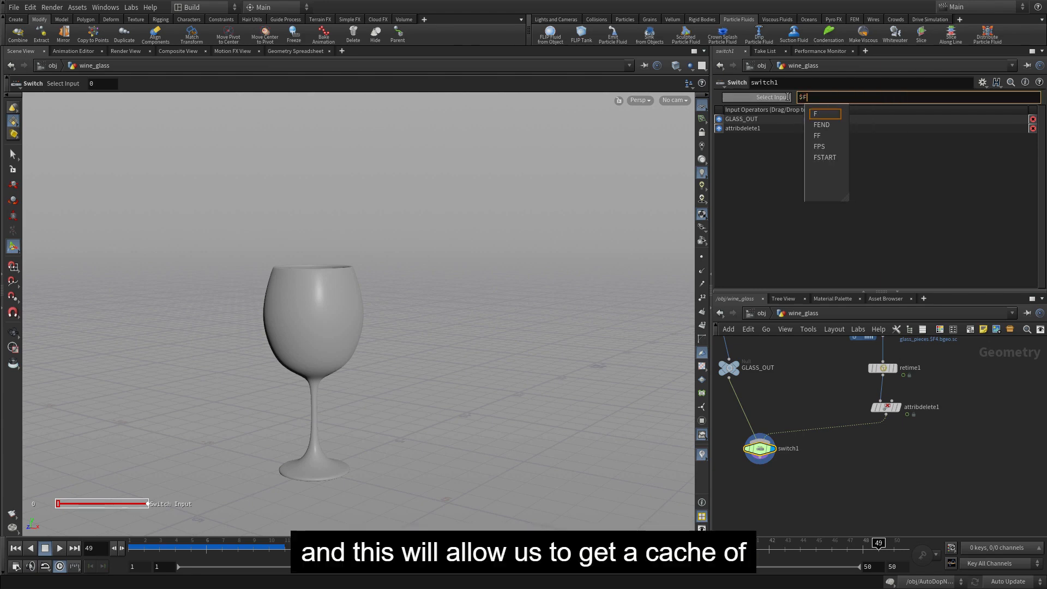
text(>5 && $F)
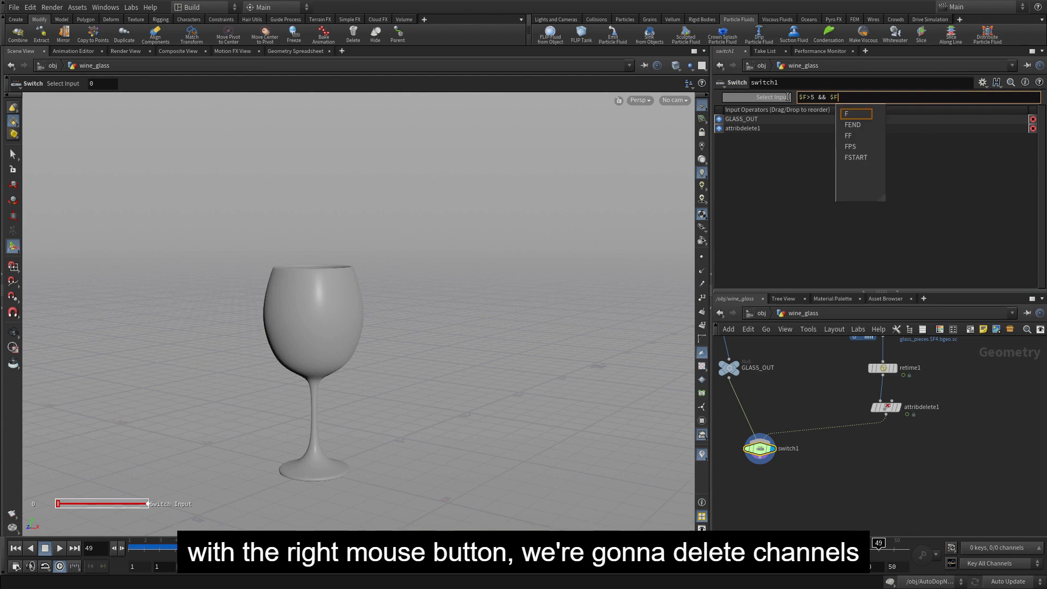
text(<)
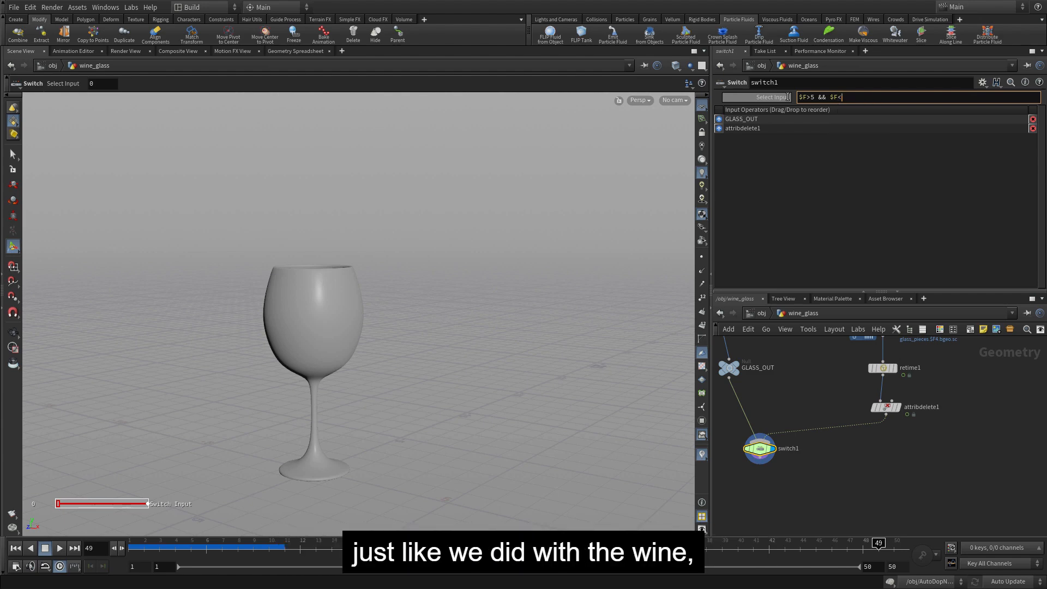
text(45)
key(Return)
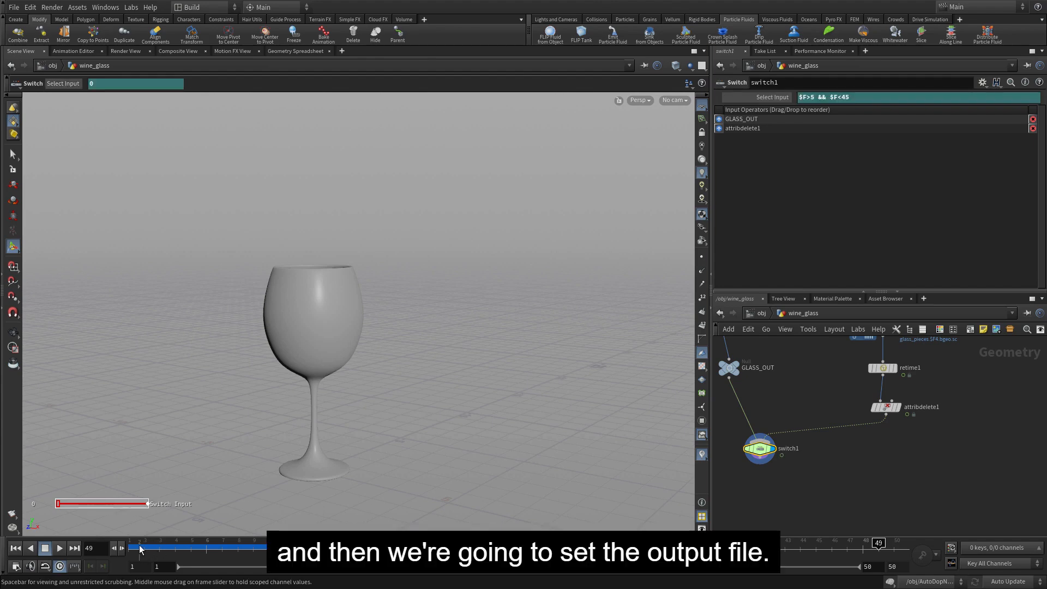
Show the glass in Smooth Wire Shaded mode and scrub the timeline to check the switching, returning to frame 1
mouse_move(140, 549)
mouse_down()
mouse_move(891, 548)
mouse_move(132, 548)
mouse_up()
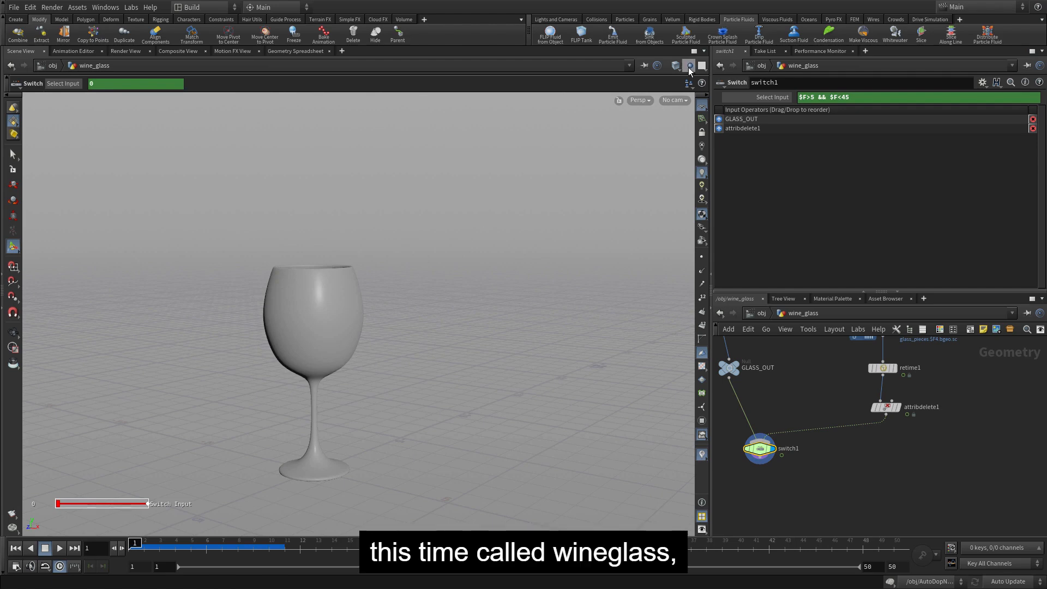
click(677, 66)
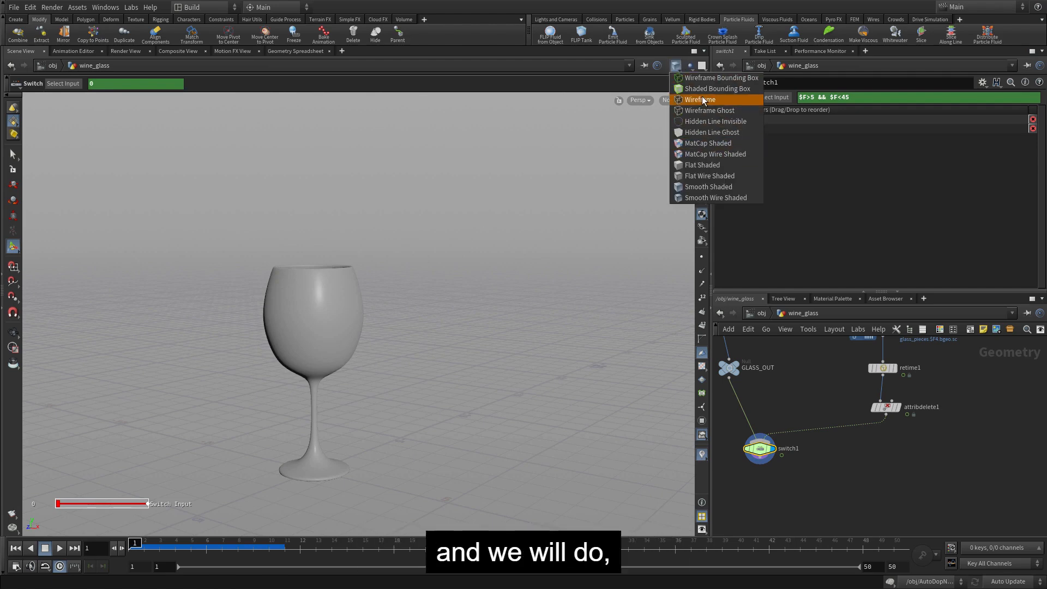
click(706, 197)
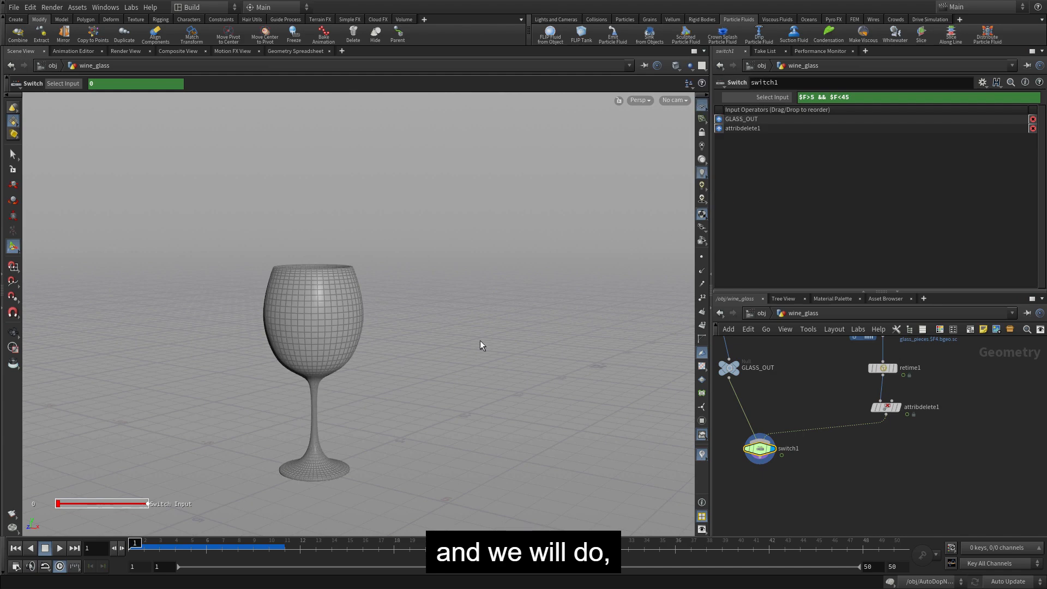
mouse_move(146, 547)
mouse_down()
mouse_move(879, 557)
mouse_move(131, 555)
mouse_up()
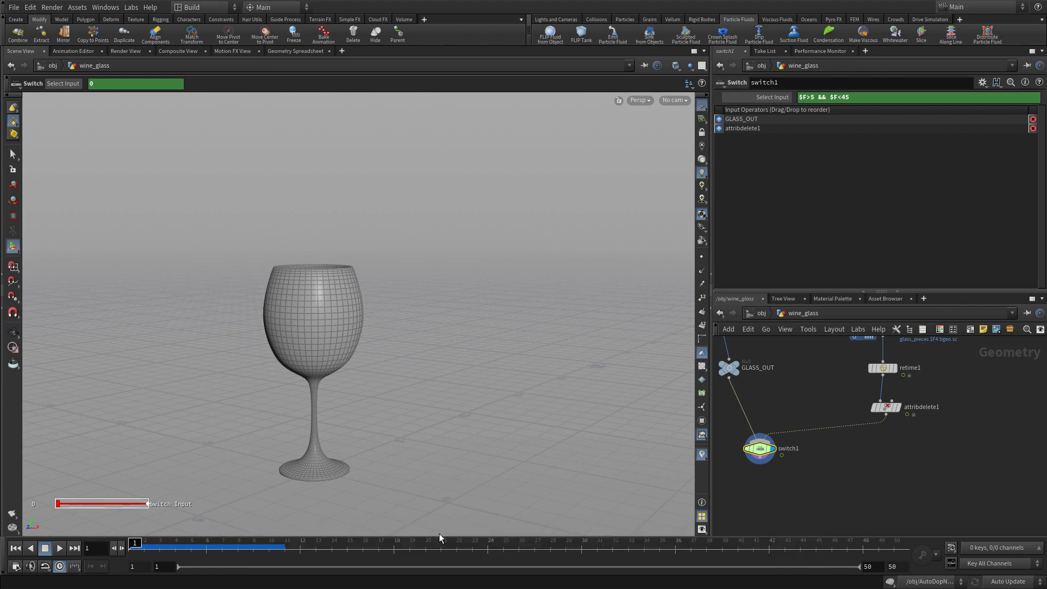
Add a USD Export node wired below switch1 in the glass network and display it
middle_drag(840, 482, 911, 421)
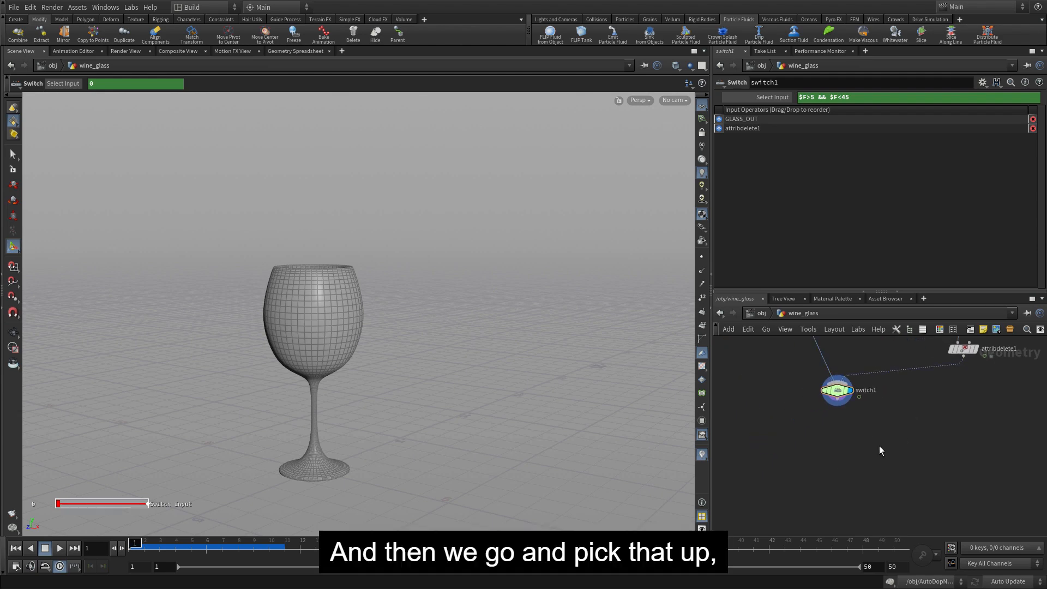
key(Tab)
text(usd)
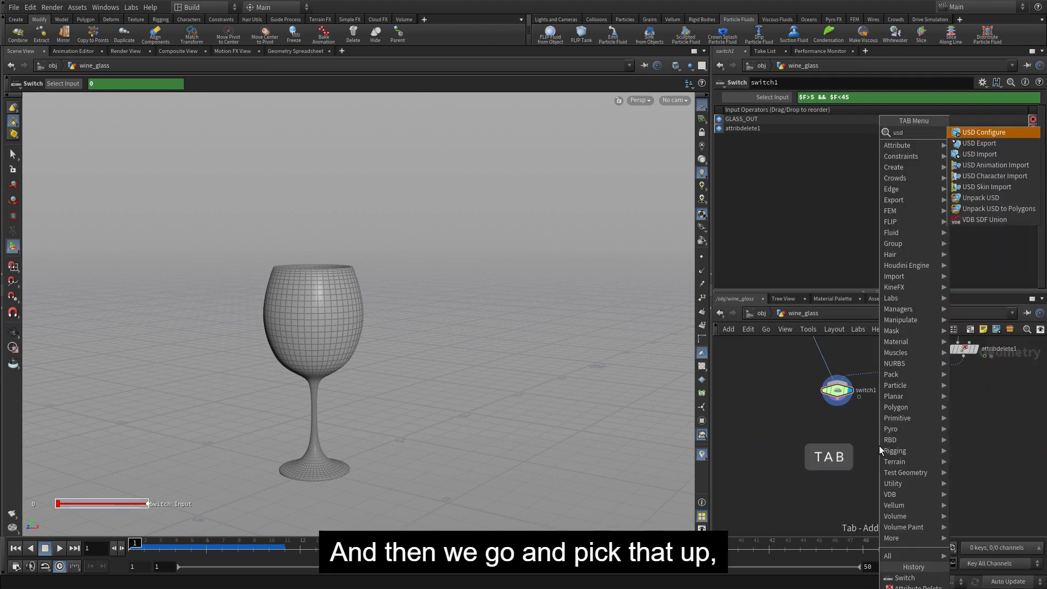
key(Return)
click(837, 449)
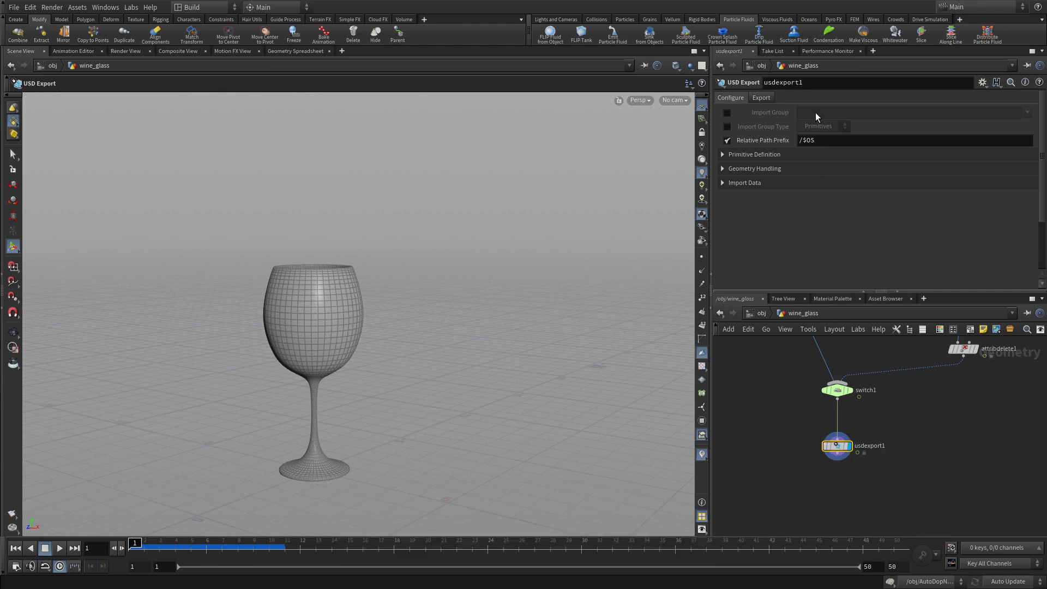
Set the glass USD Export's valid frame range to Render Frame Range
click(762, 98)
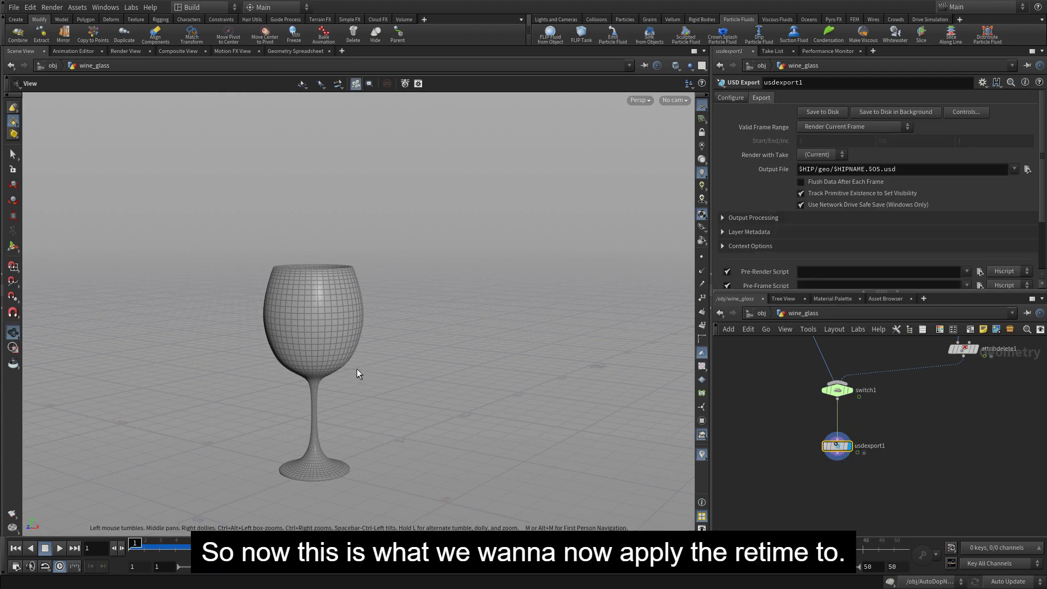
alt+right_drag(357, 368, 417, 330)
middle_drag(417, 331, 458, 291)
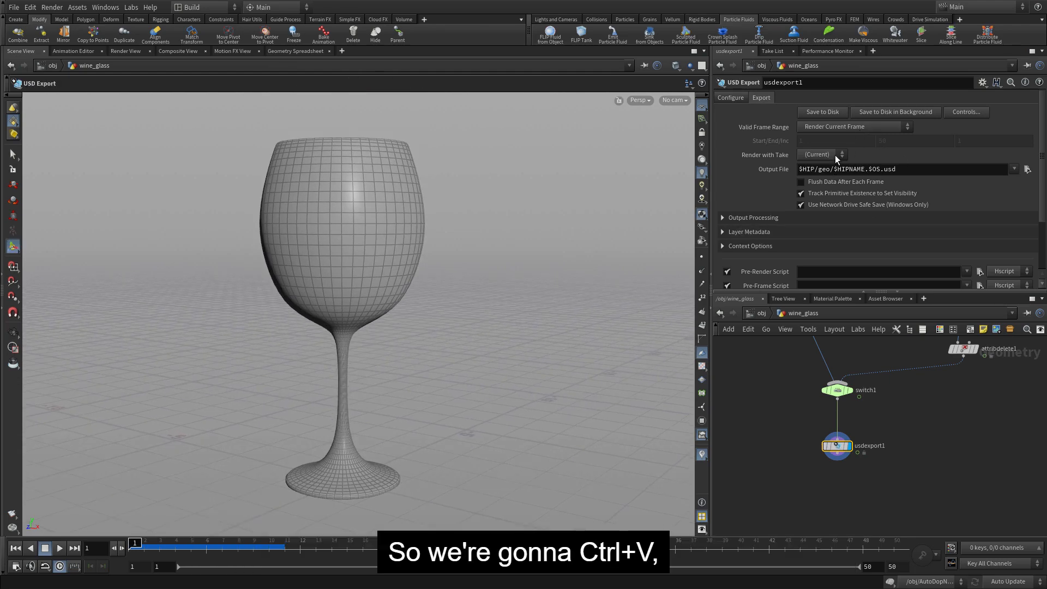
click(828, 127)
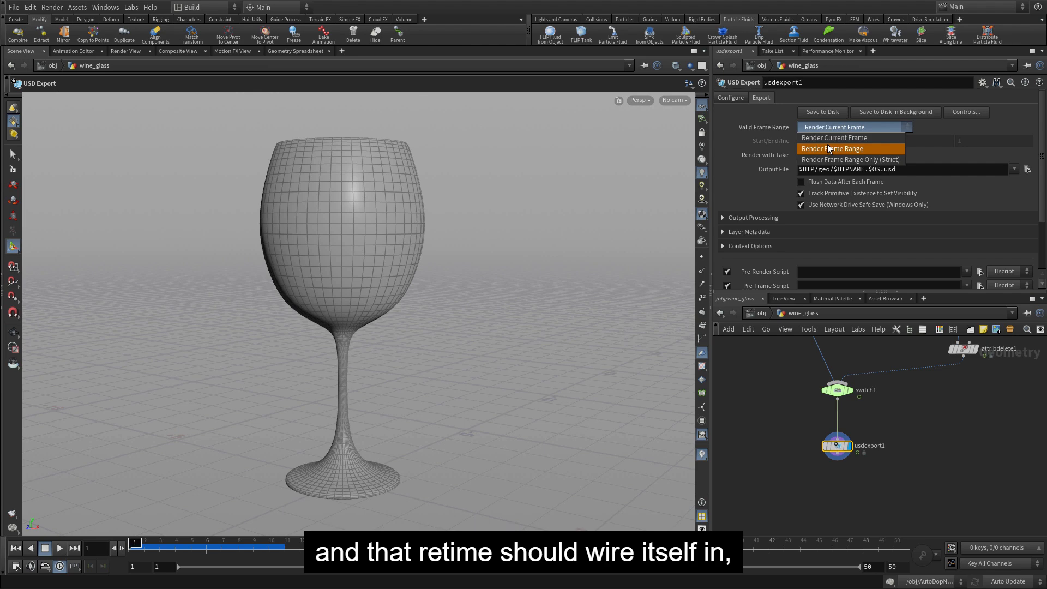
click(826, 145)
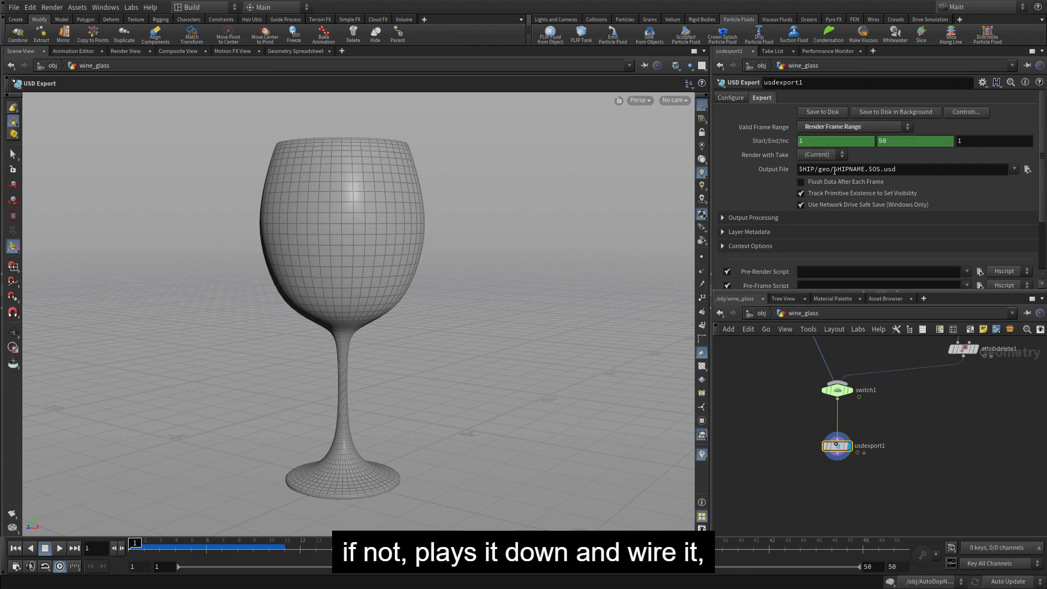
Set the glass export's output file to $HIP/usd/wineglass.usd and save it to disk
drag(879, 170, 816, 169)
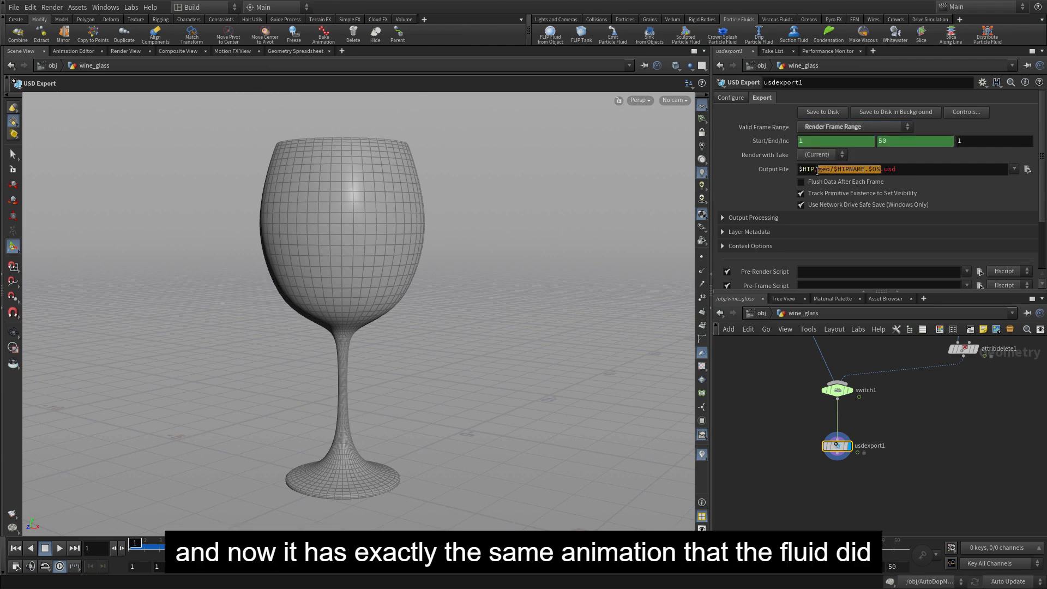
text(us)
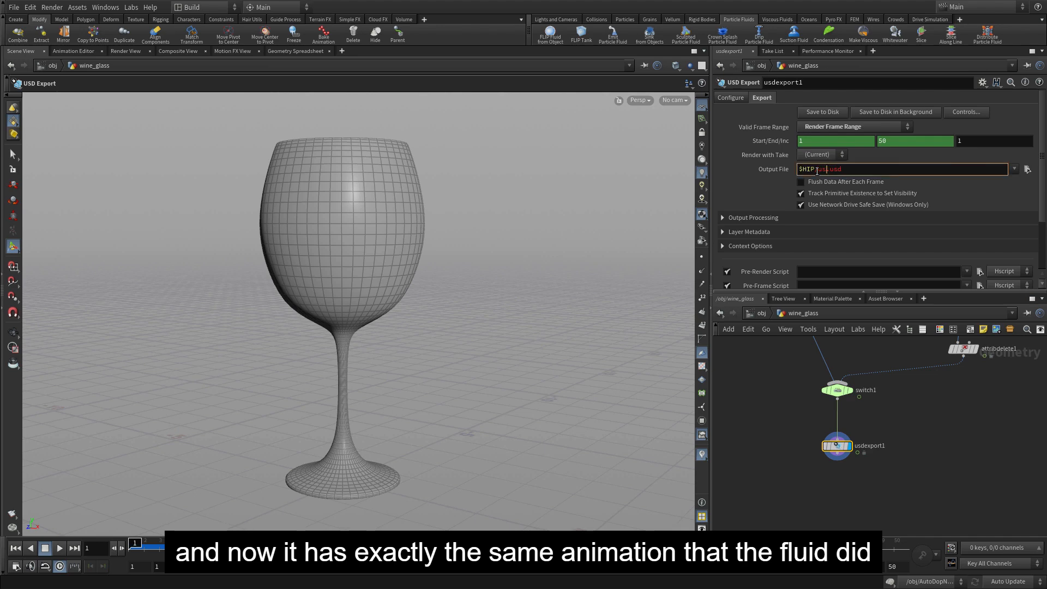
text(d_wineglass)
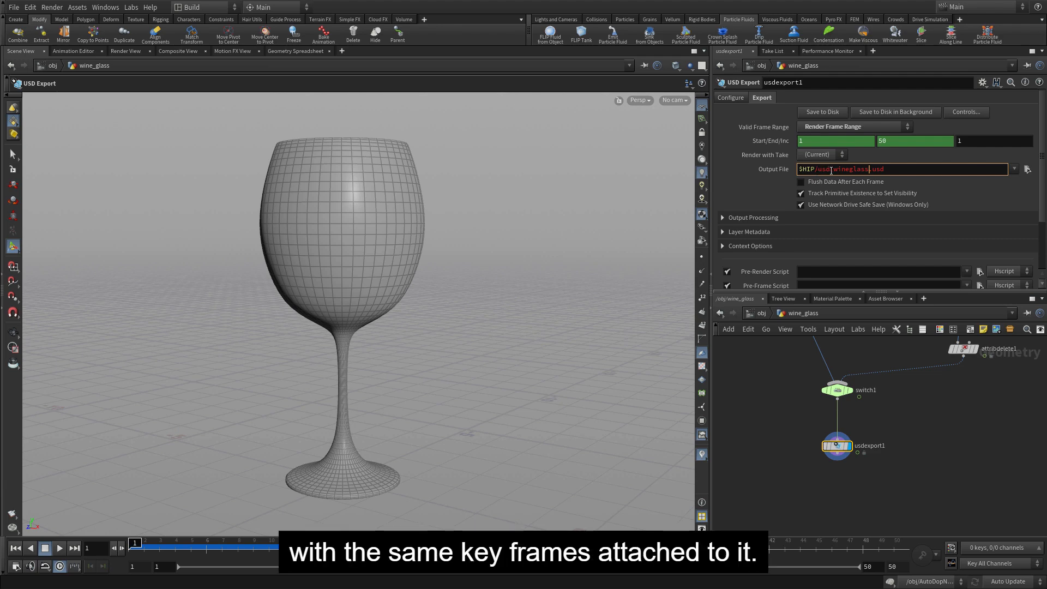
key(BackSpace)
text(/)
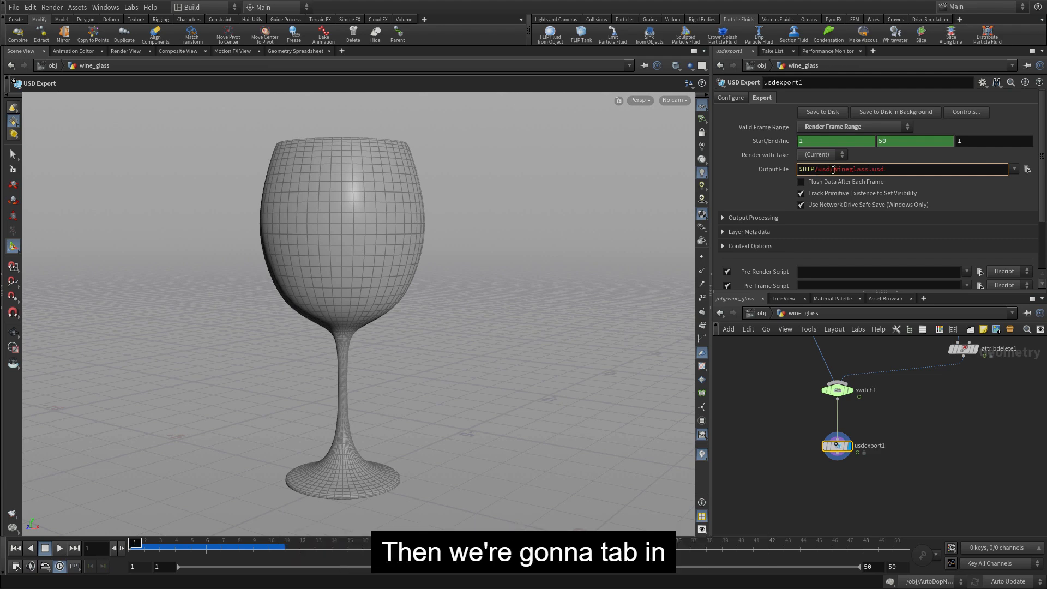
key(Return)
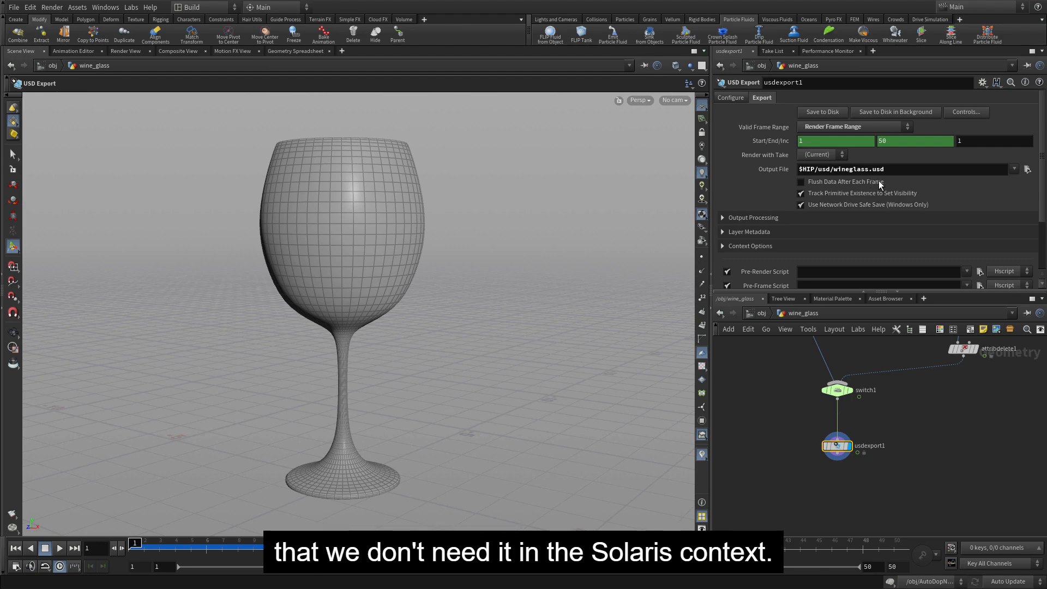
click(832, 110)
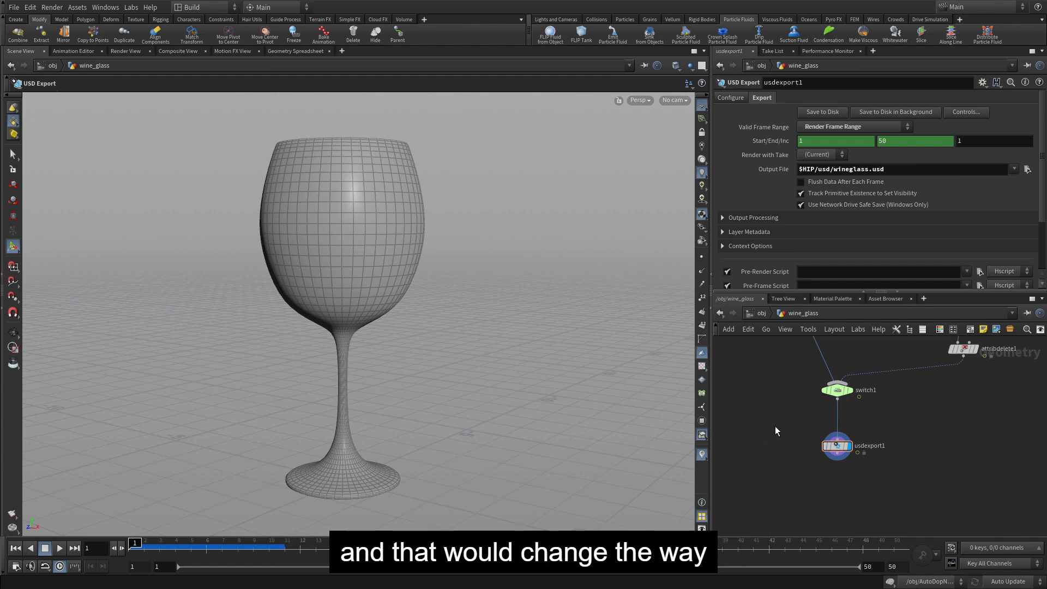
Check the bullet object's network, return to the object level and extract the bullet into a new geometry object
click(749, 314)
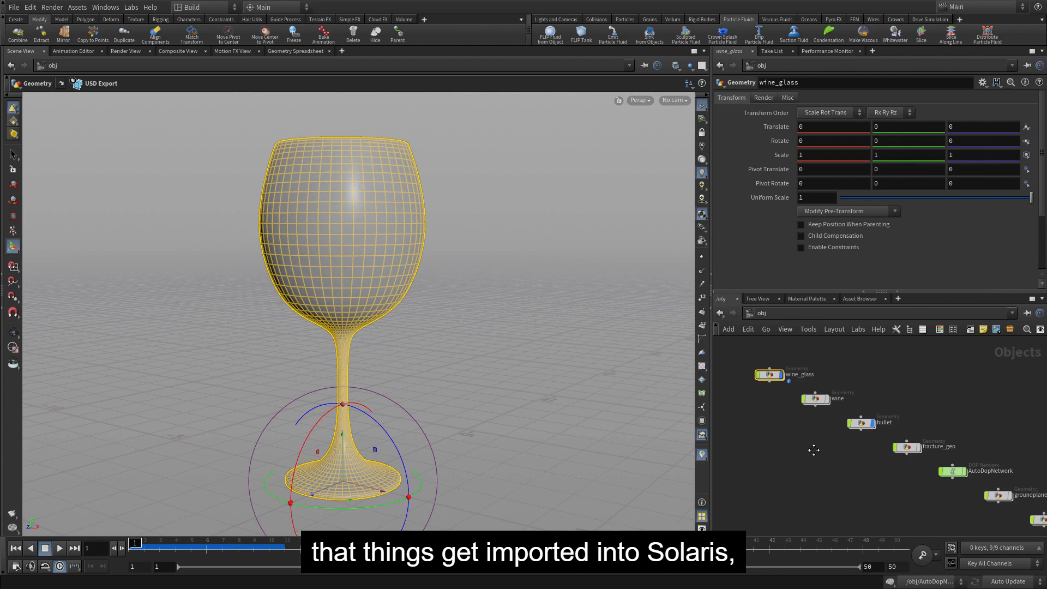
double_click(781, 375)
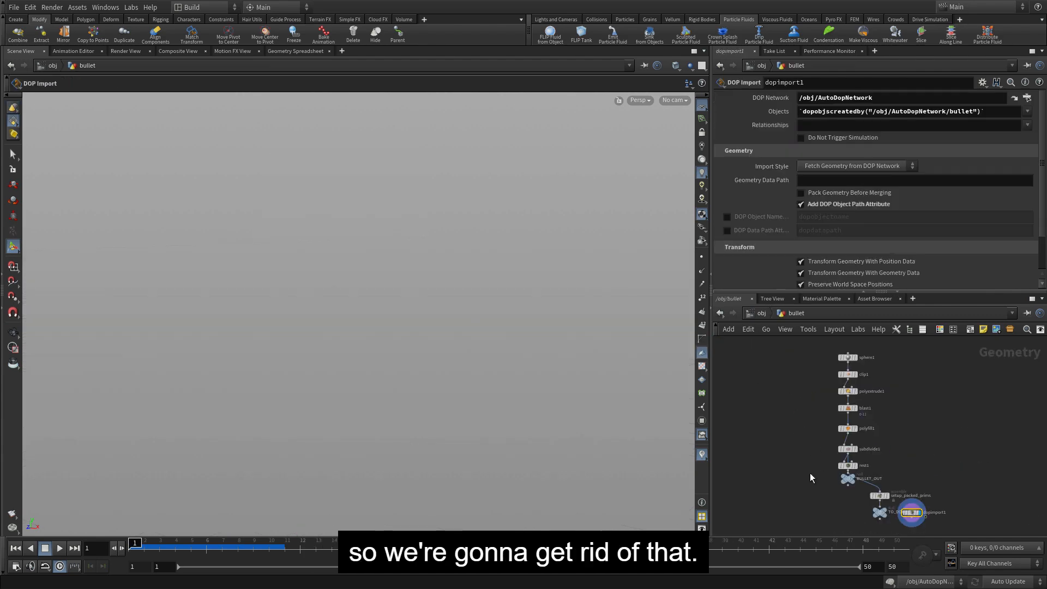
scroll(822, 455, up, 4)
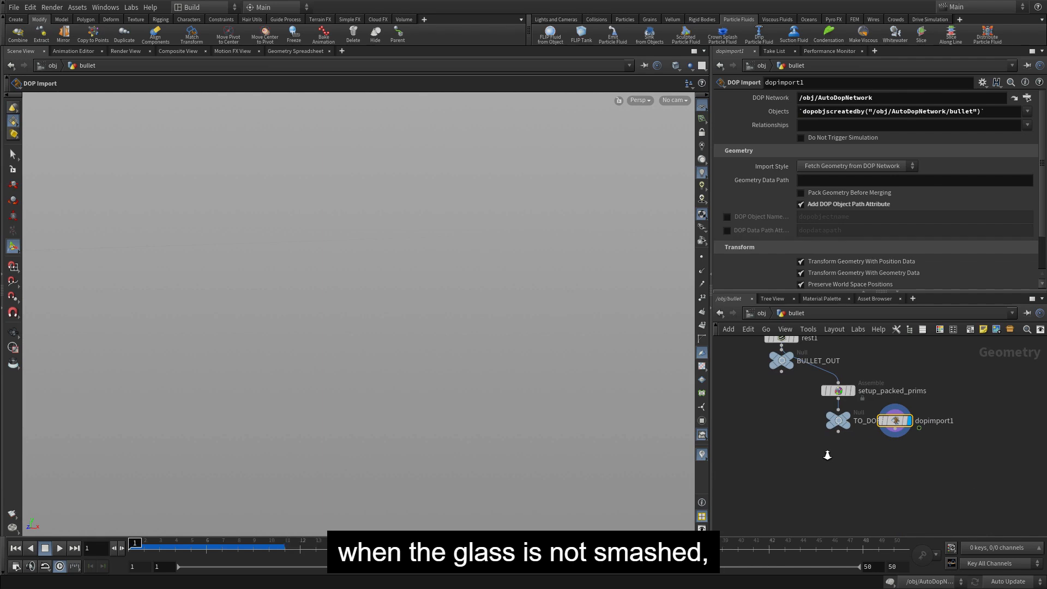
scroll(862, 482, down, 4)
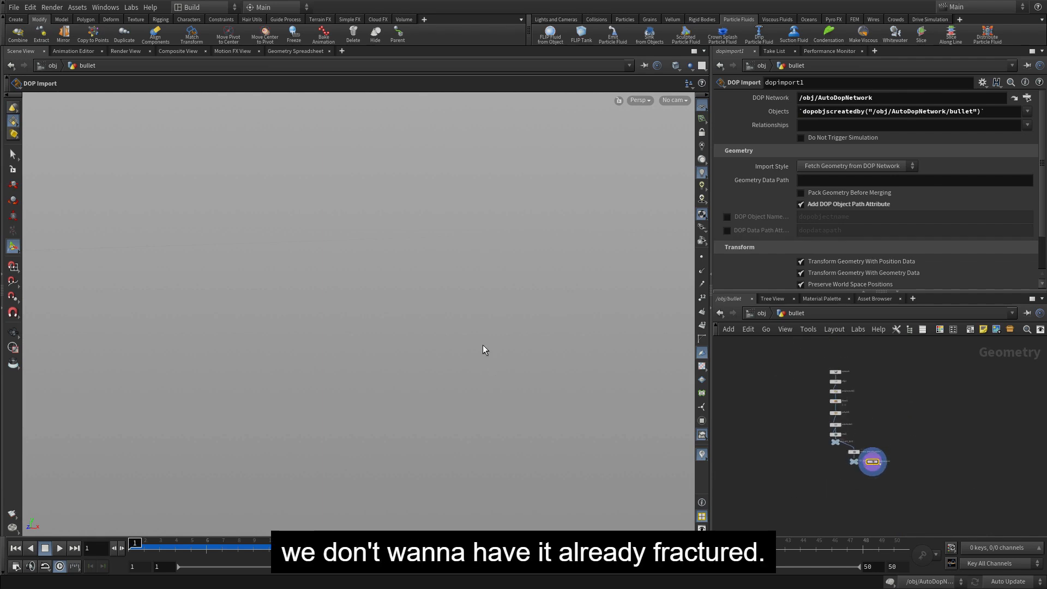
click(766, 313)
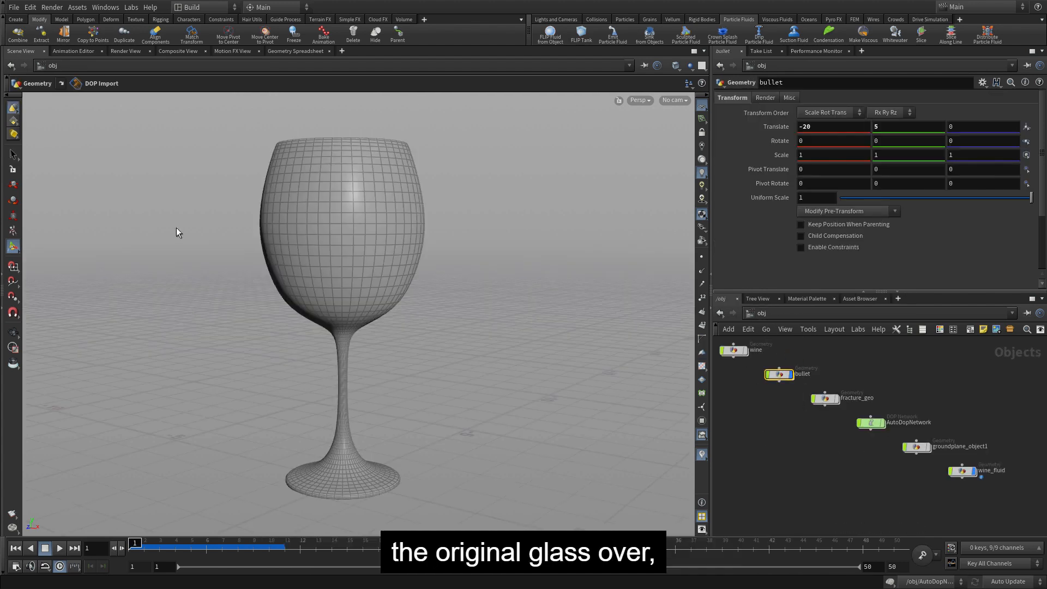
click(40, 34)
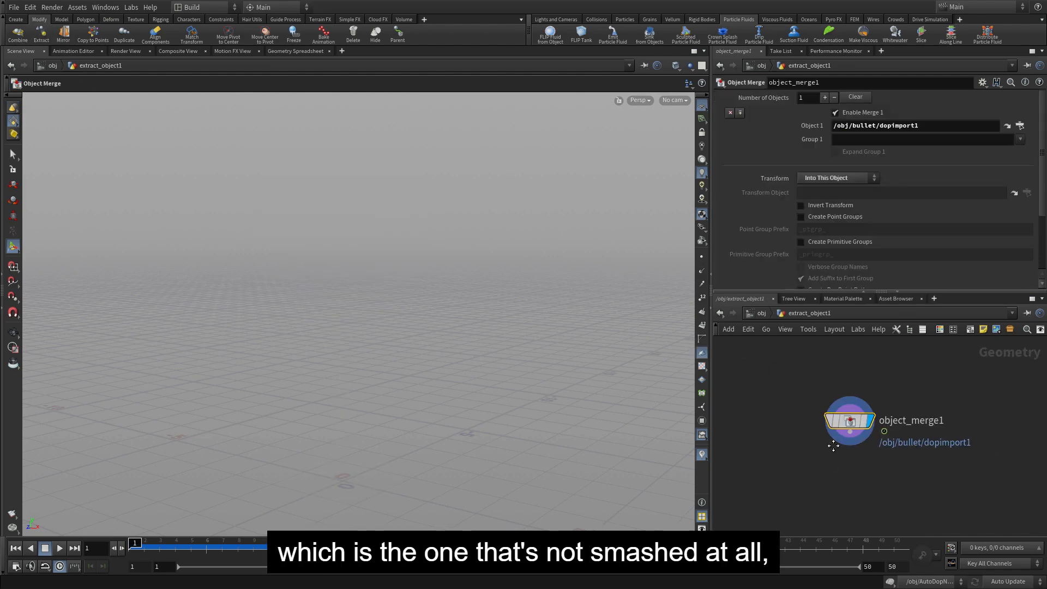
Paste the copied Retime node into the extracted bullet network, wire it below object_merge1 and display it
key(ctrl+v)
click(823, 459)
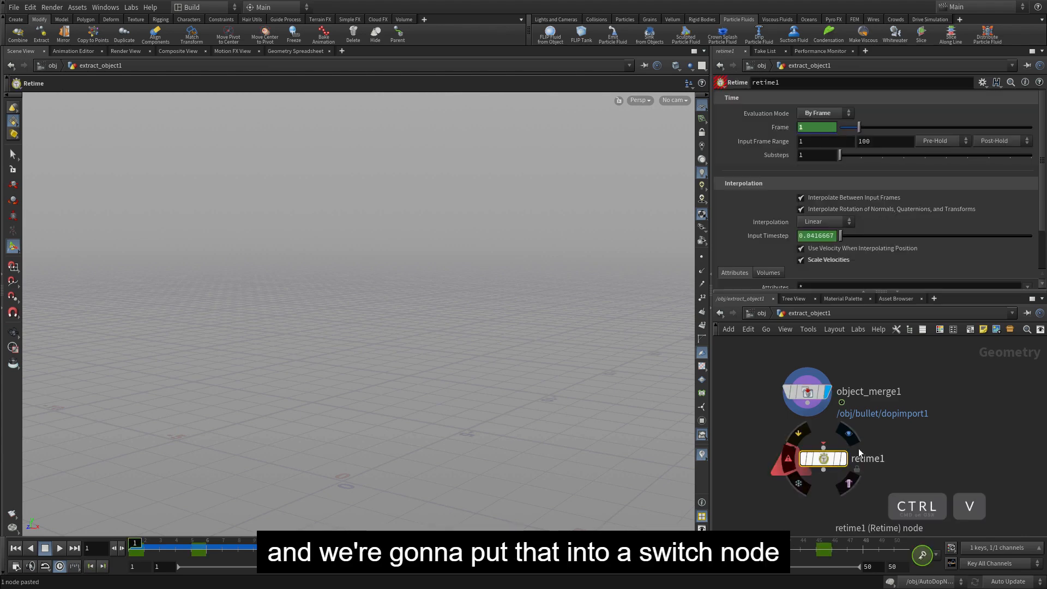
click(807, 406)
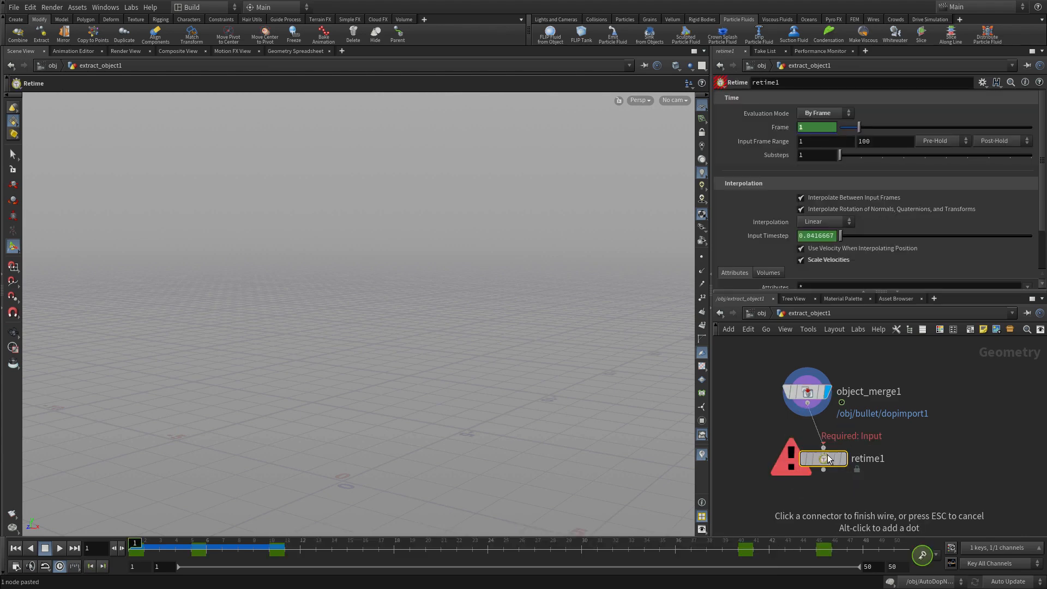
click(825, 459)
drag(825, 462, 809, 461)
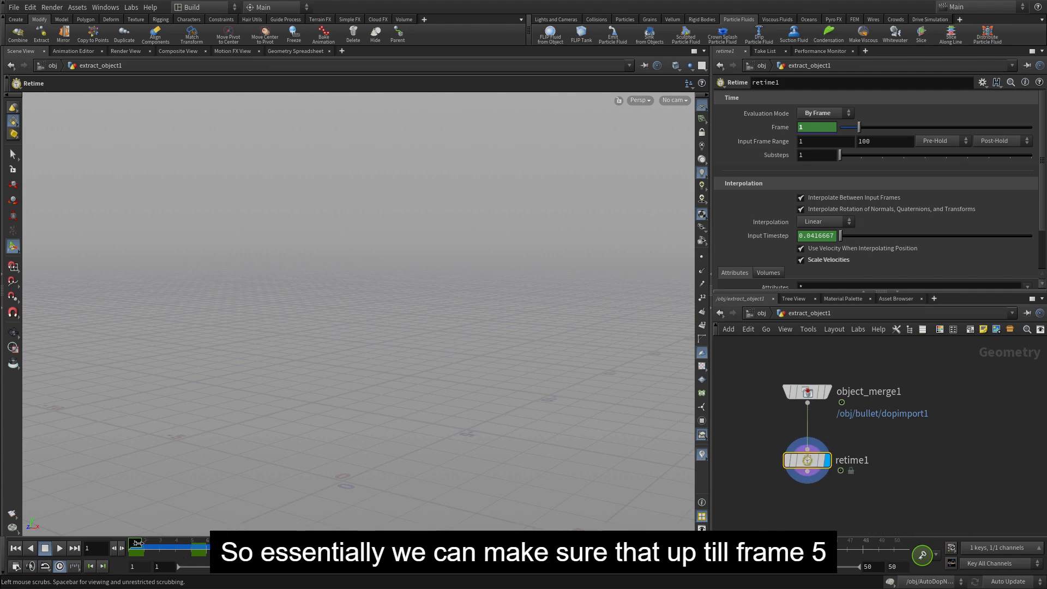
Scrub the timeline to frame 4 and back to frame 1 to check the retimed bullet in the viewport
drag(137, 542, 176, 544)
alt+right_drag(416, 260, 158, 353)
alt+middle_drag(236, 301, 294, 415)
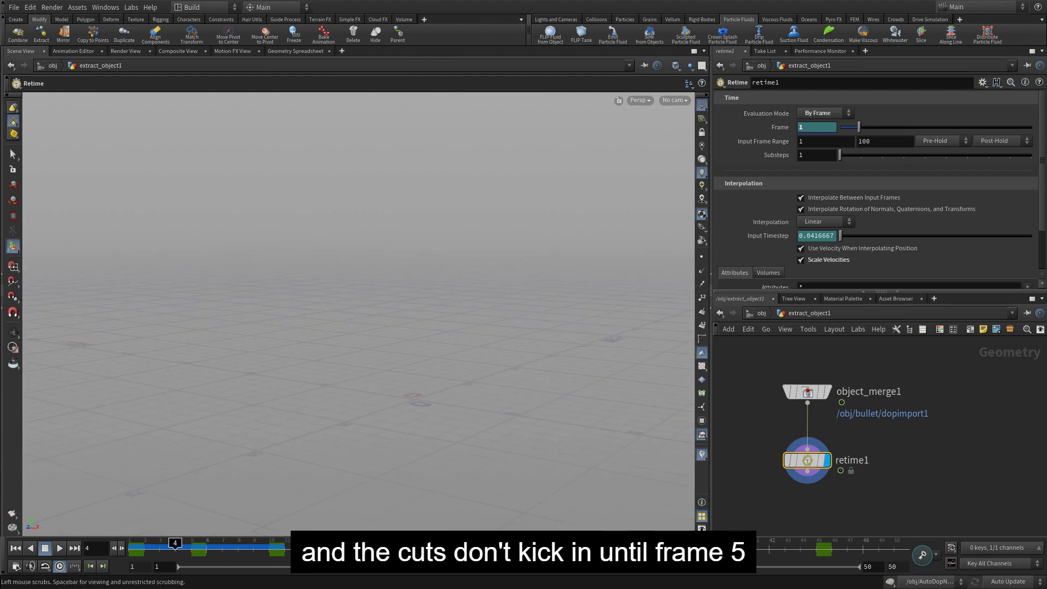
drag(165, 550, 135, 545)
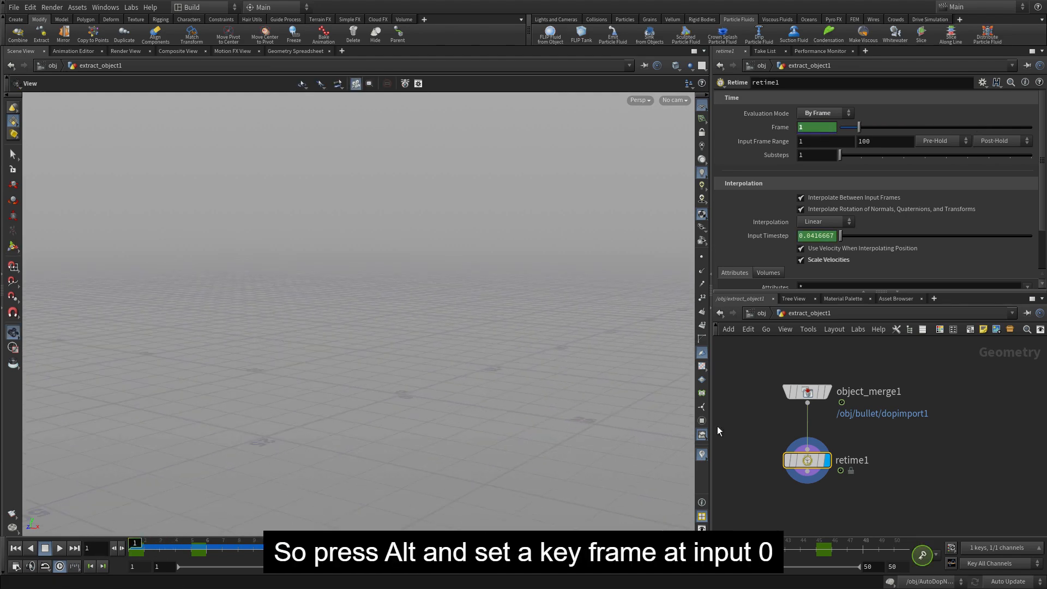
Add a USD Export below retime1 using Render Frame Range, set its output file to $HIP/usd/bullet.usd and save it to disk
middle_drag(882, 514, 931, 478)
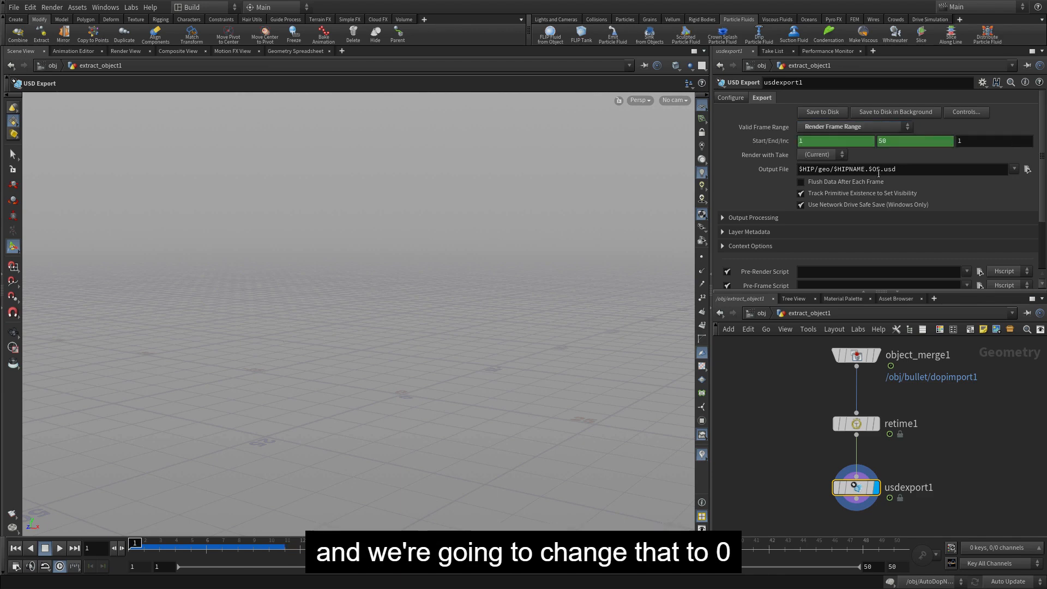
drag(880, 170, 817, 170)
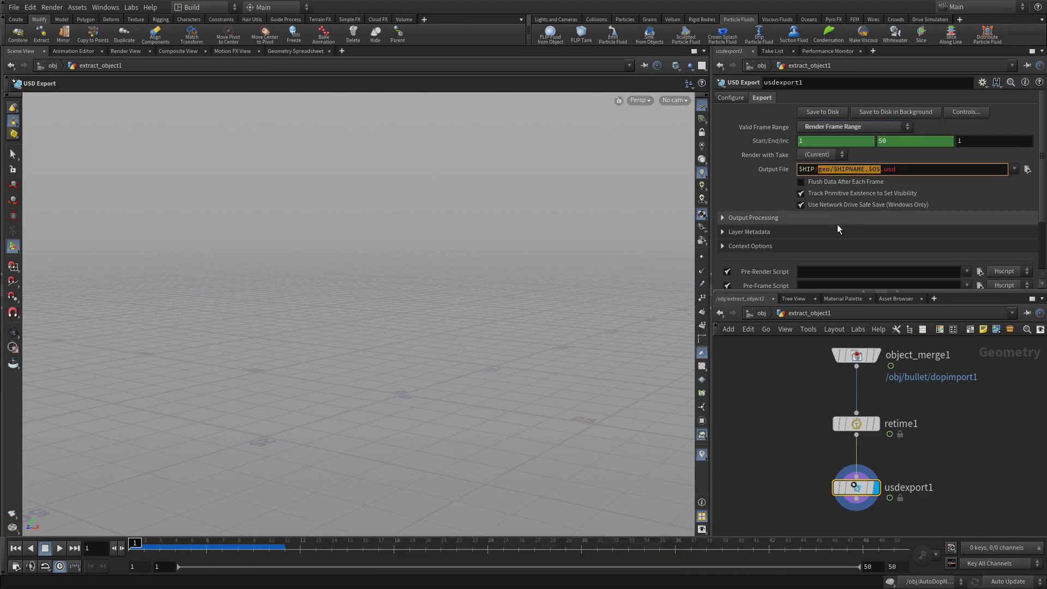
text(usd)
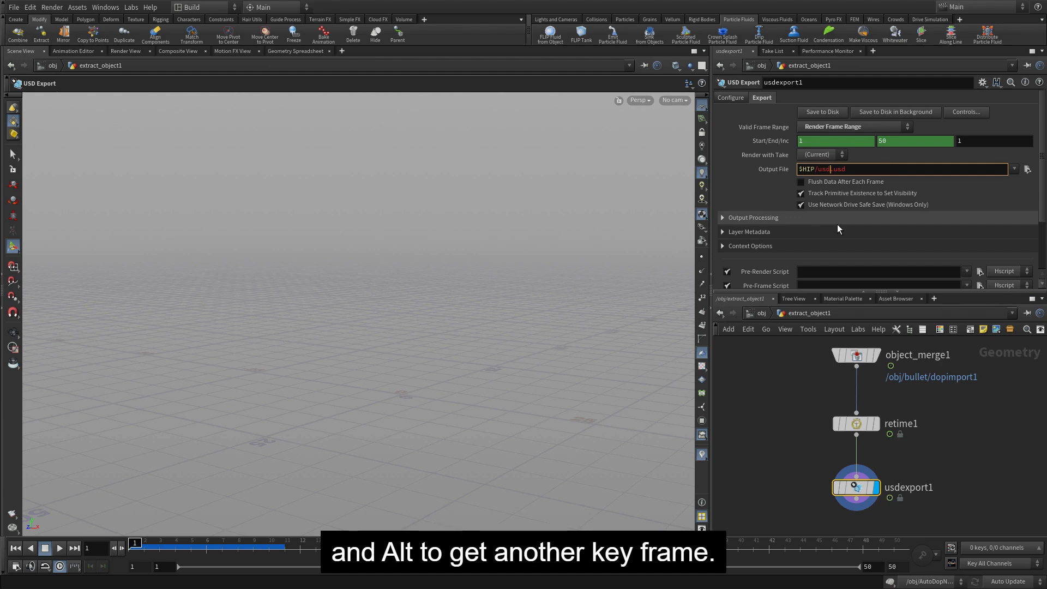
text(/bul)
text(let)
key(Return)
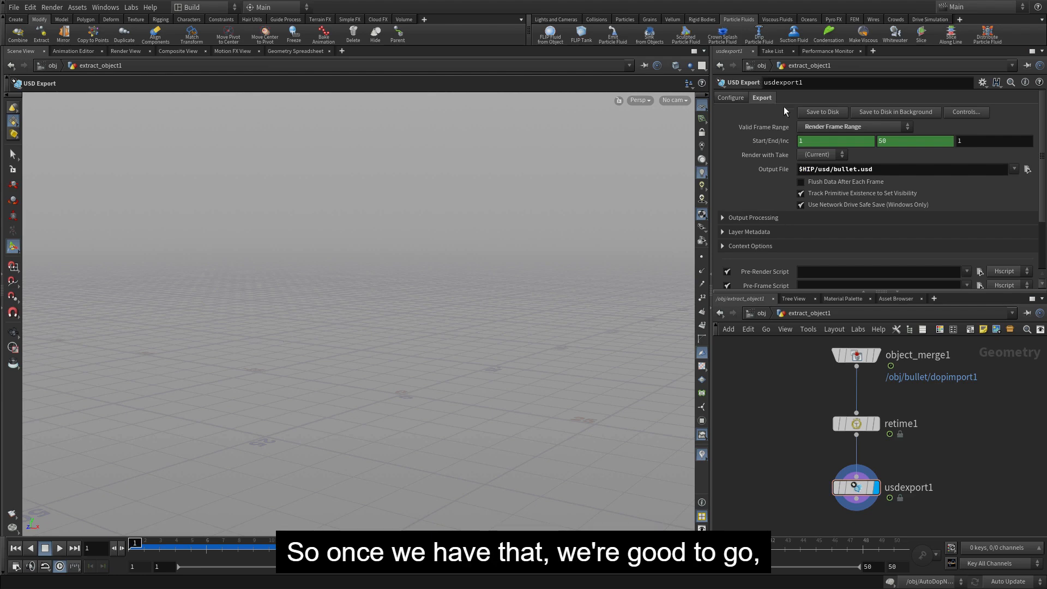
click(807, 112)
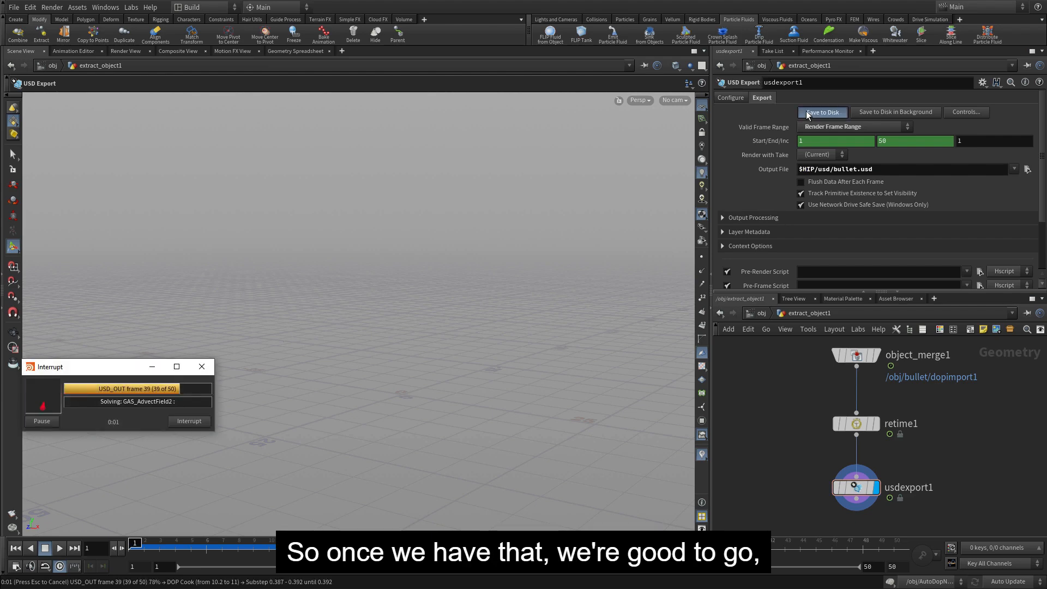